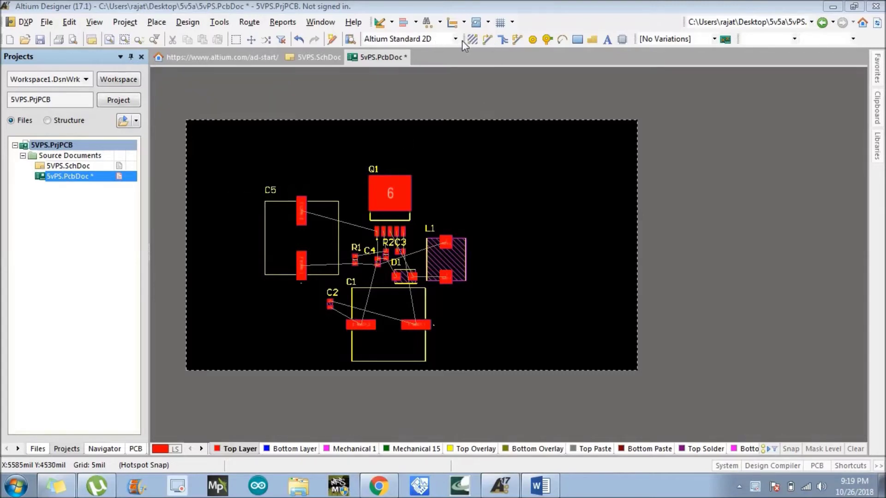
Step: Route a top-layer track from C5's upper pad, arching over and down to Q1's leftmost pin
left_click(483, 40)
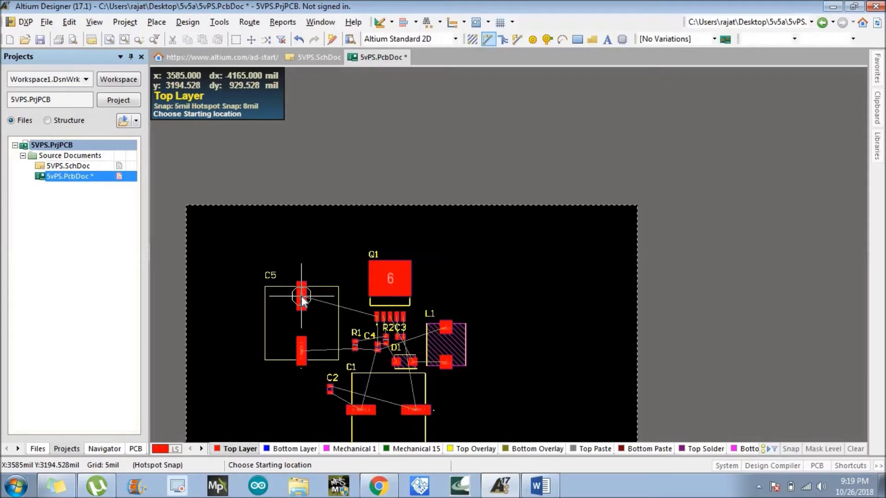
left_click(302, 298)
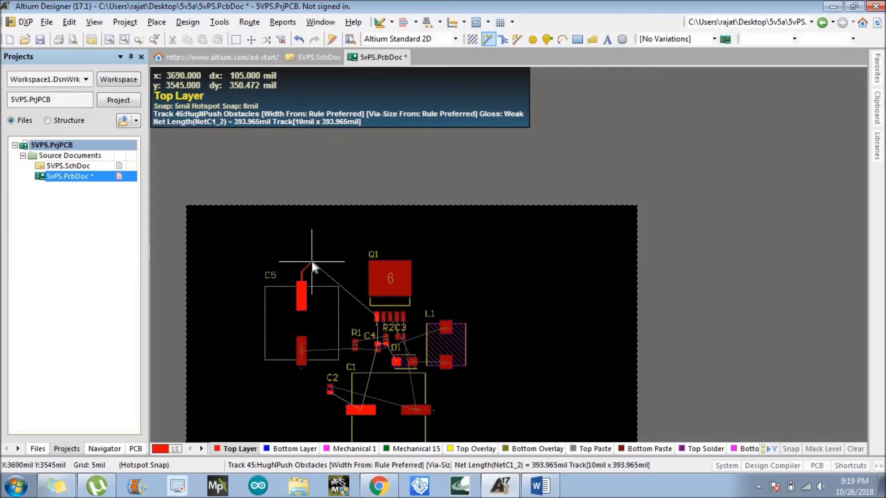
left_click(347, 261)
left_click(353, 286)
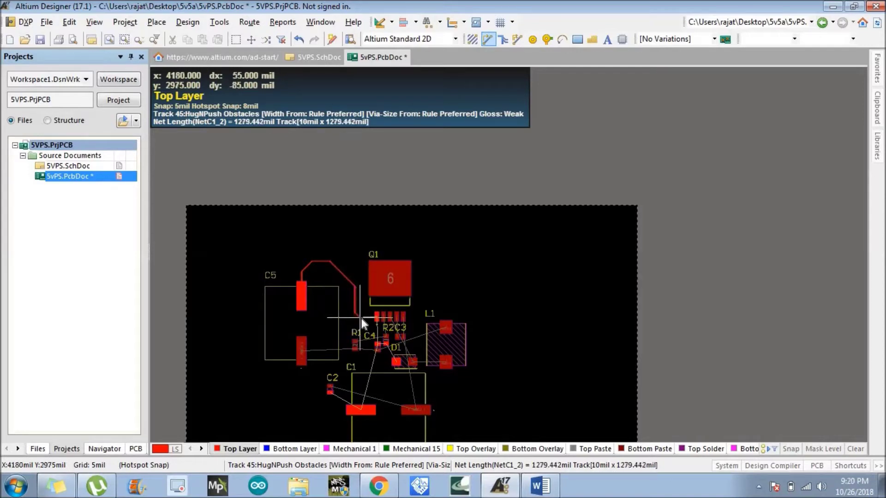
left_click(361, 317)
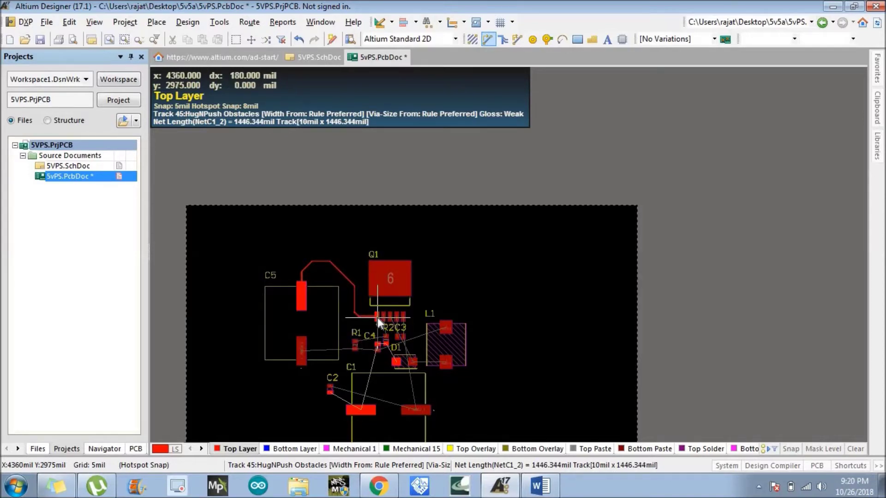
left_click(378, 318)
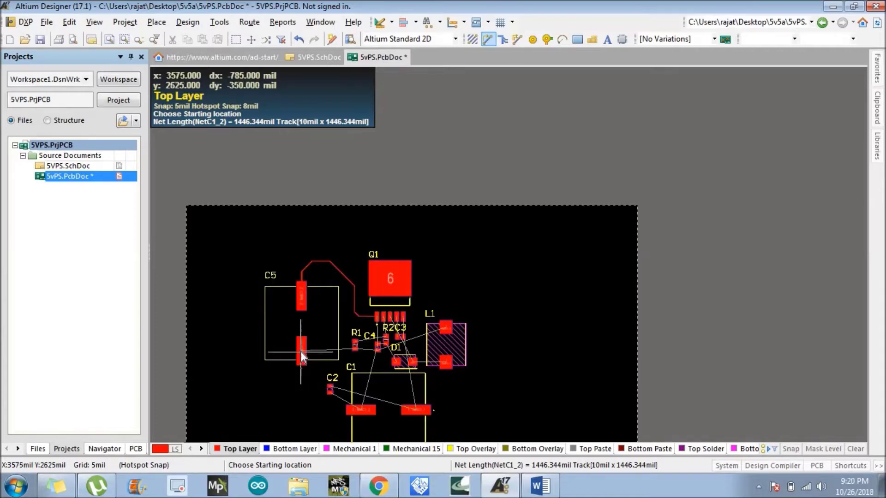
Step: Route a top-layer track from C5's lower pad to R1's lower pad
key("Escape")
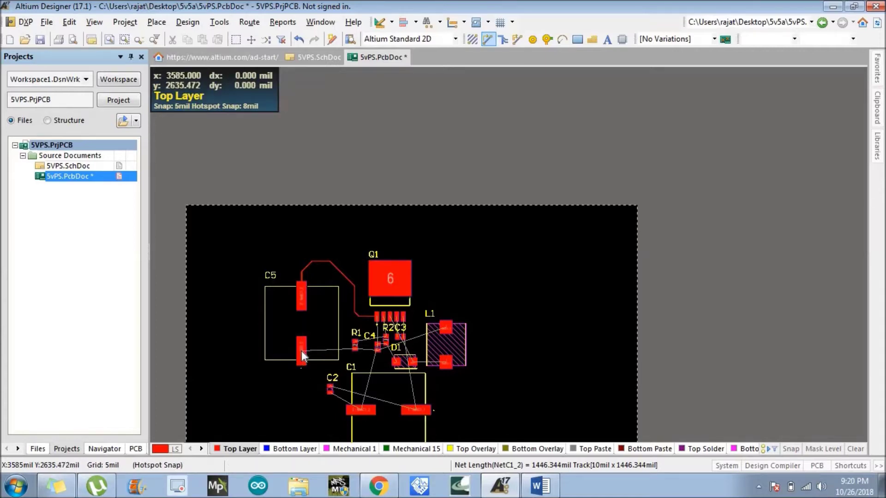
key("ctrl+w")
left_click(302, 353)
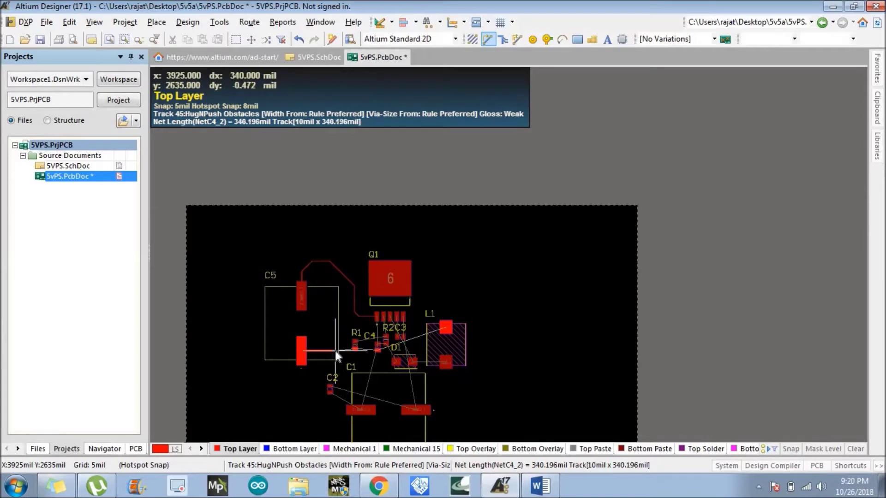
left_click(335, 347)
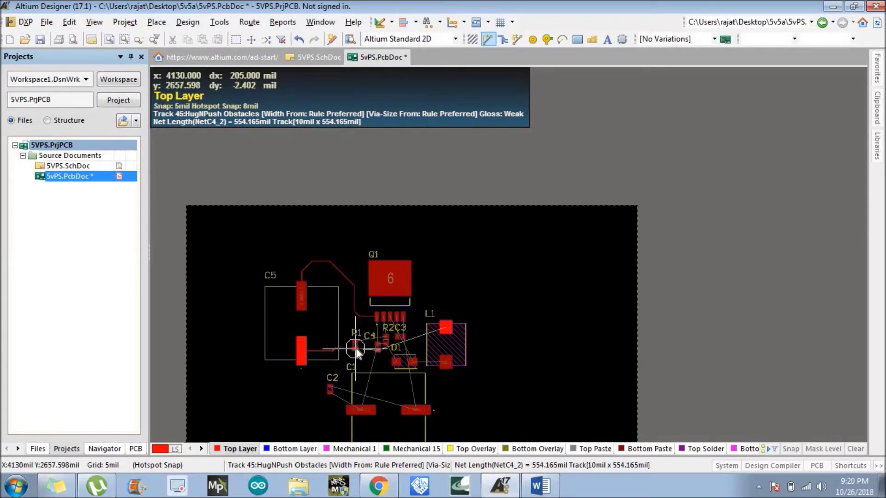
left_click(356, 348)
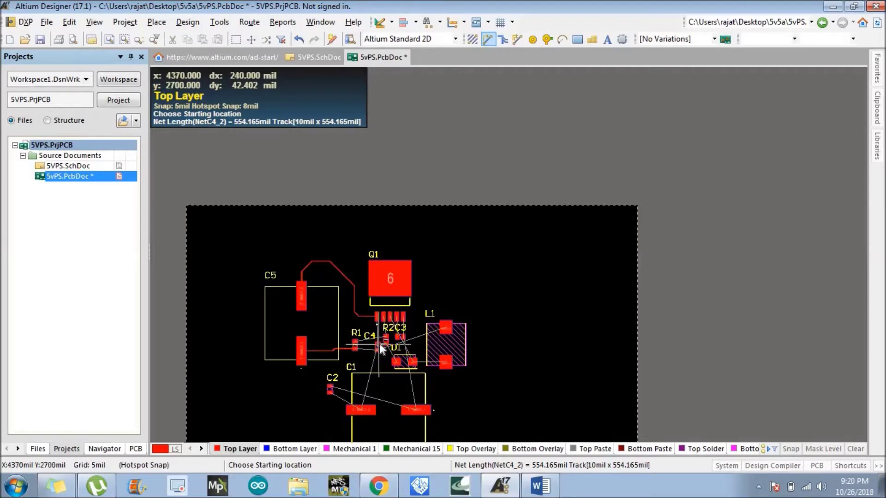
Step: Route C4's upper pad to Q1's leftmost pin and R2's lower pad, and C4's lower pad to R1's lower pad
left_click(370, 327)
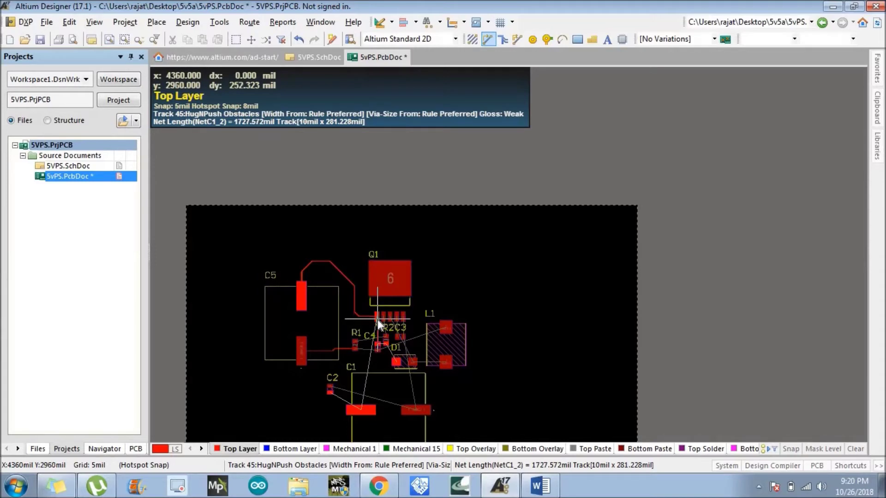
right_click(378, 318)
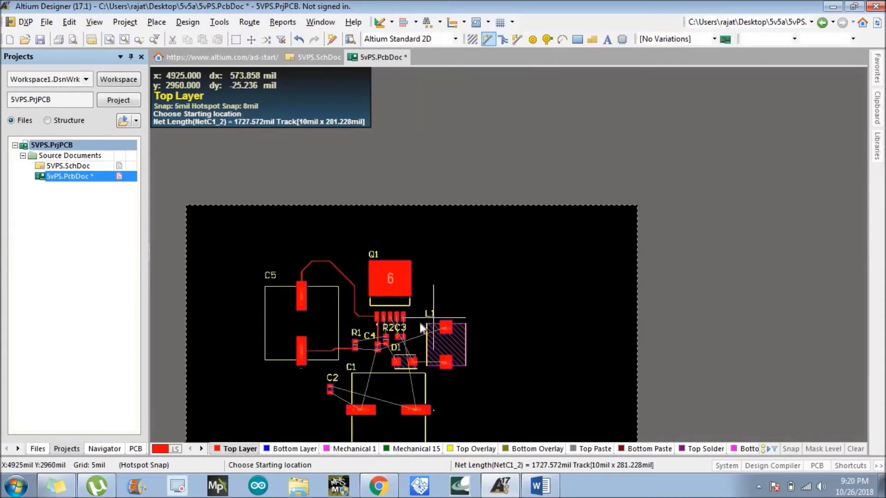
left_click(356, 349)
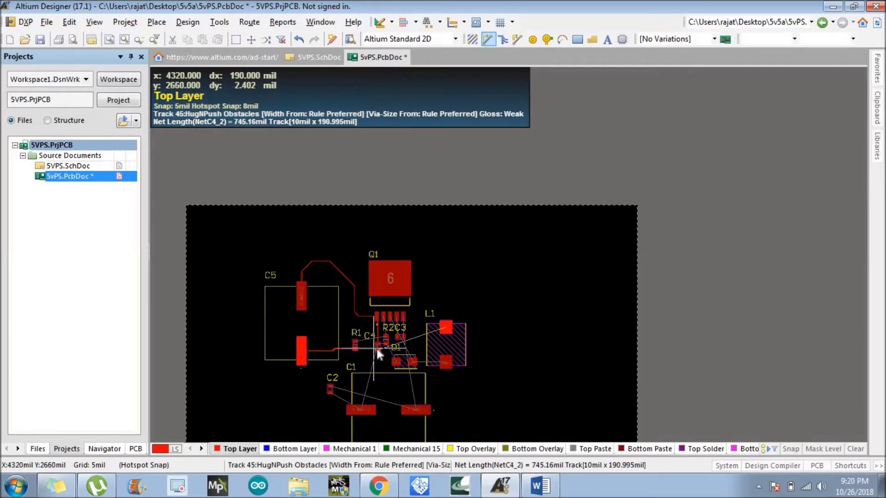
left_click(378, 351)
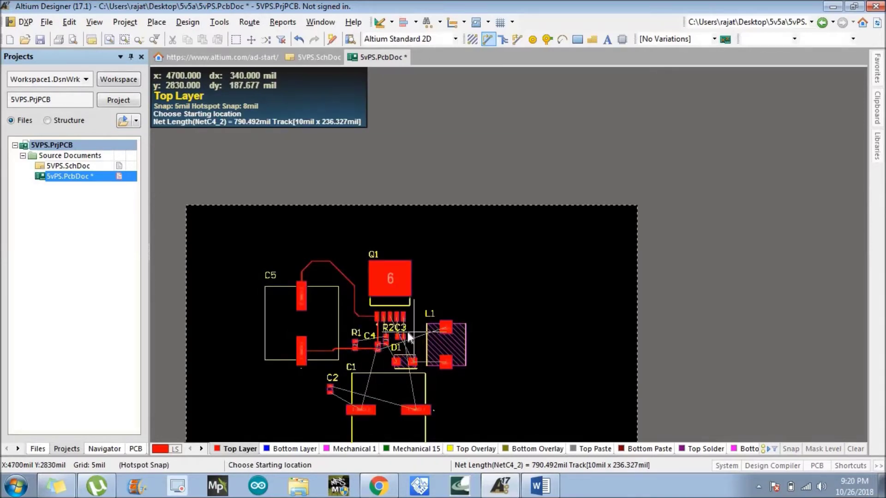
left_click(386, 345)
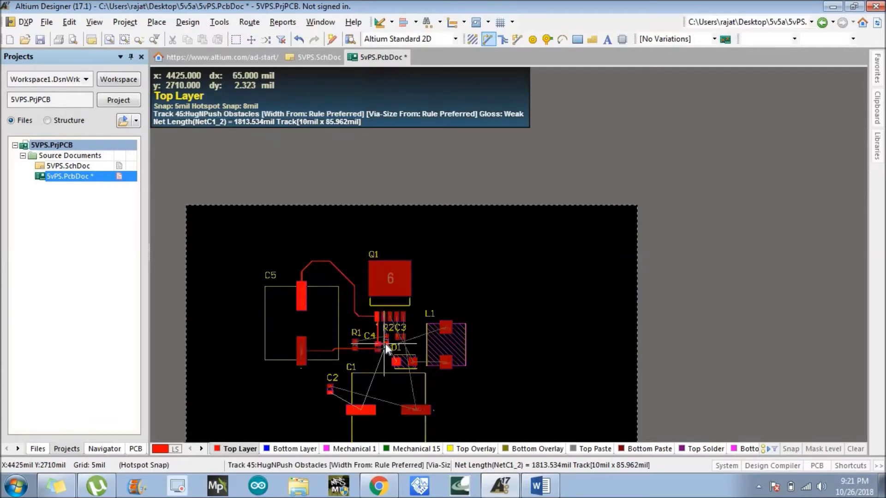
right_click(387, 342)
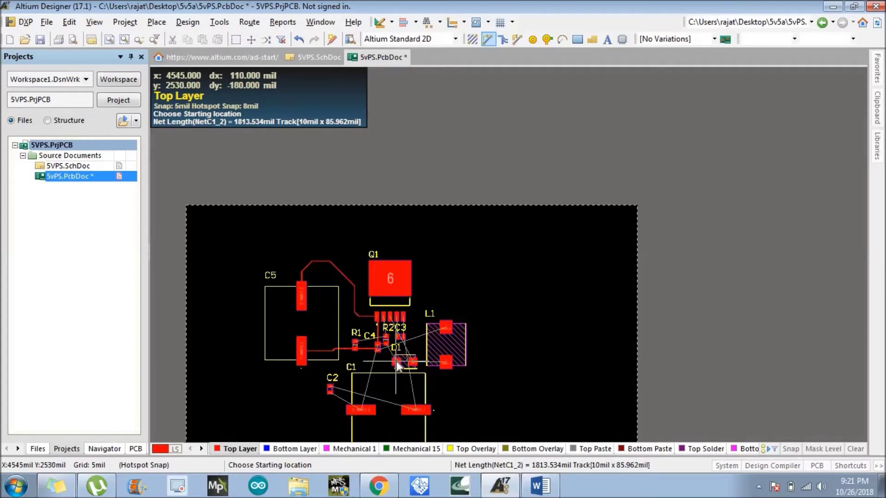
Step: Route tracks from C2's lower pad to C1's left pad and from C2's upper pad to C1's right pad
scroll(396, 361, "down", 2)
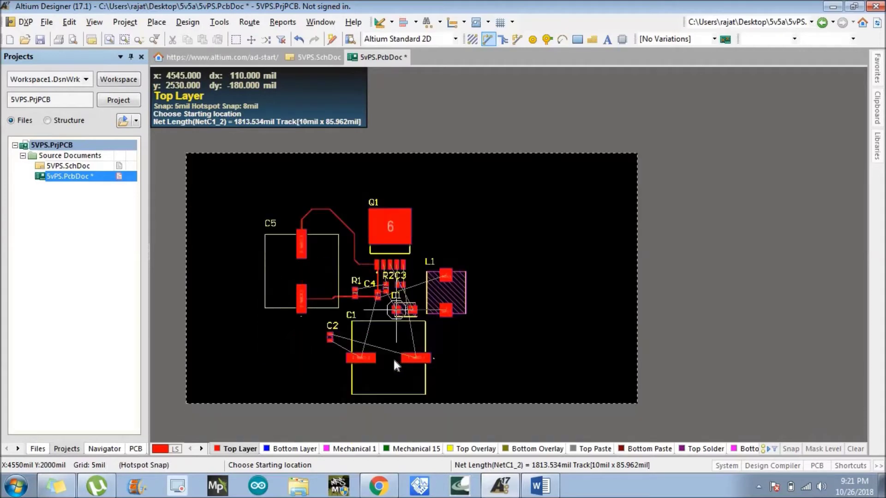
left_click(330, 340)
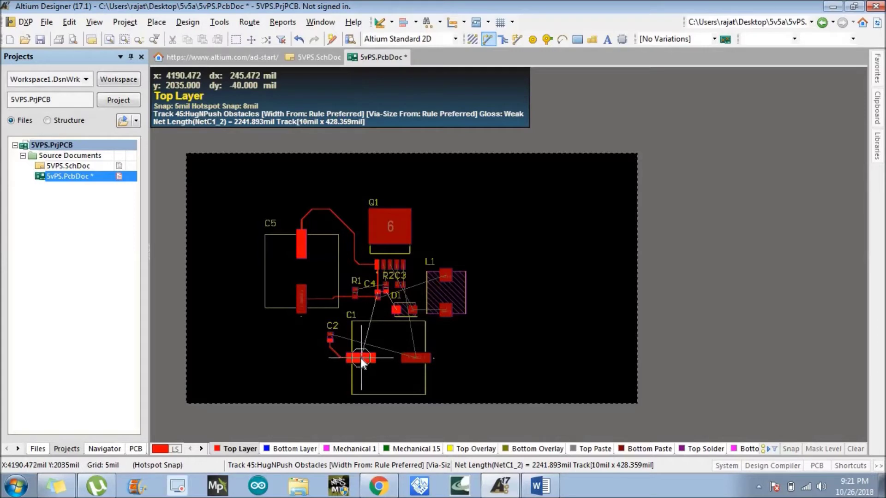
left_click(361, 359)
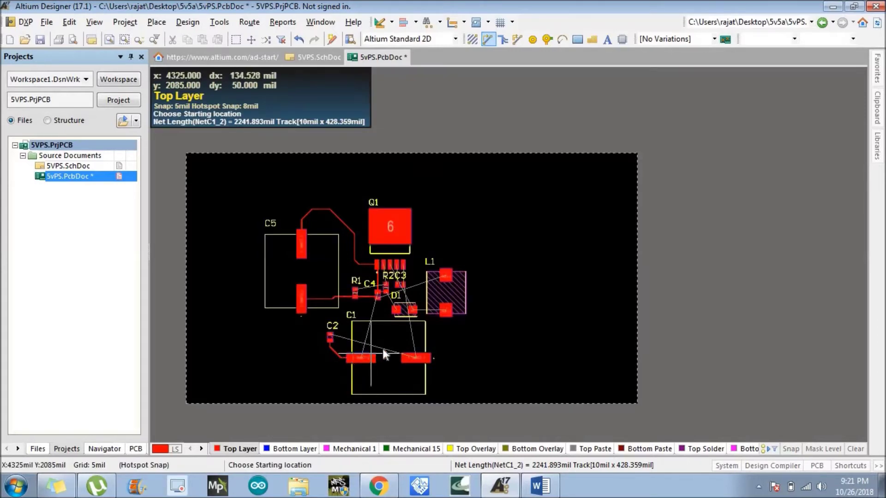
left_click(331, 336)
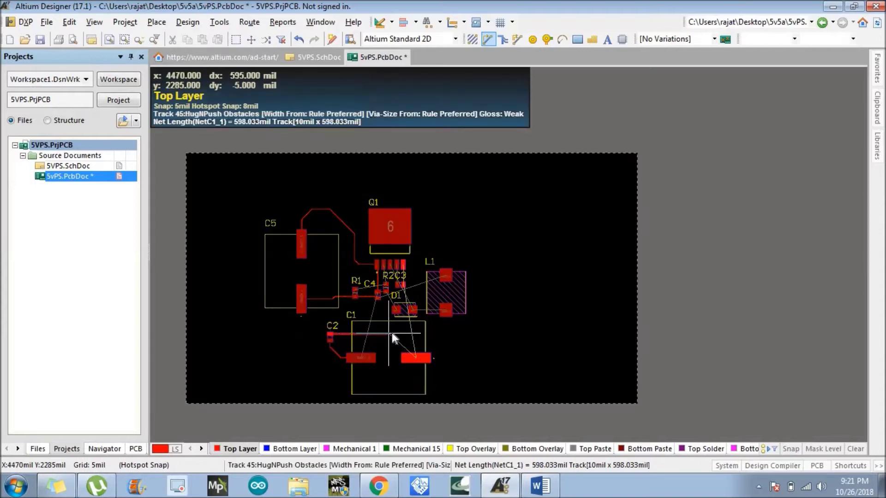
left_click(401, 333)
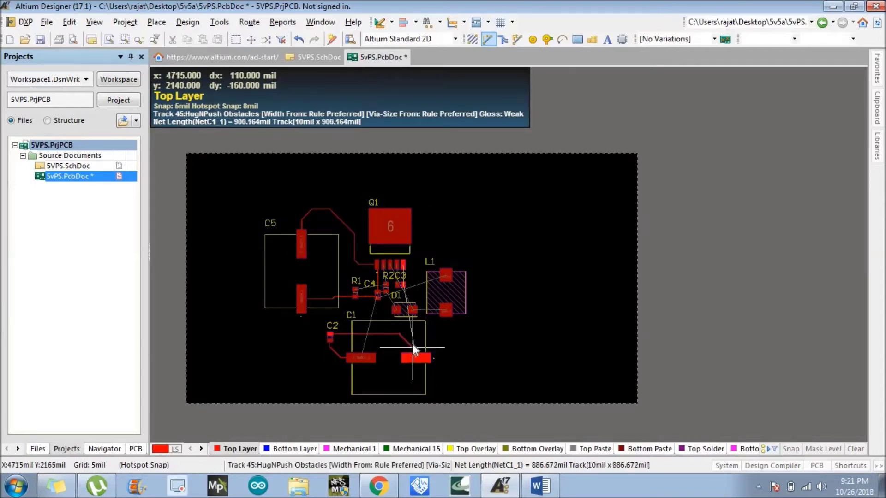
left_click(414, 345)
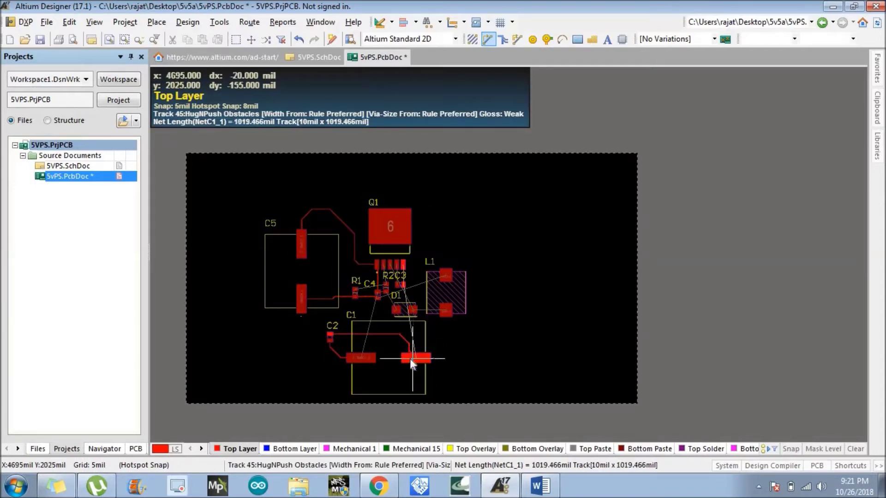
left_click(409, 359)
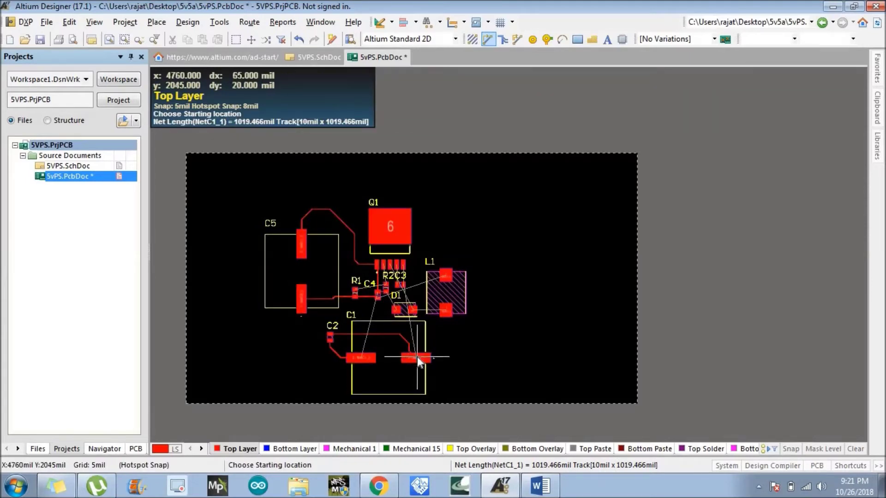
Step: Route tracks from D1's right pad to L1's lower pad and from C4's lower pad to L1's upper pad
right_click(415, 359)
key("ctrl+w")
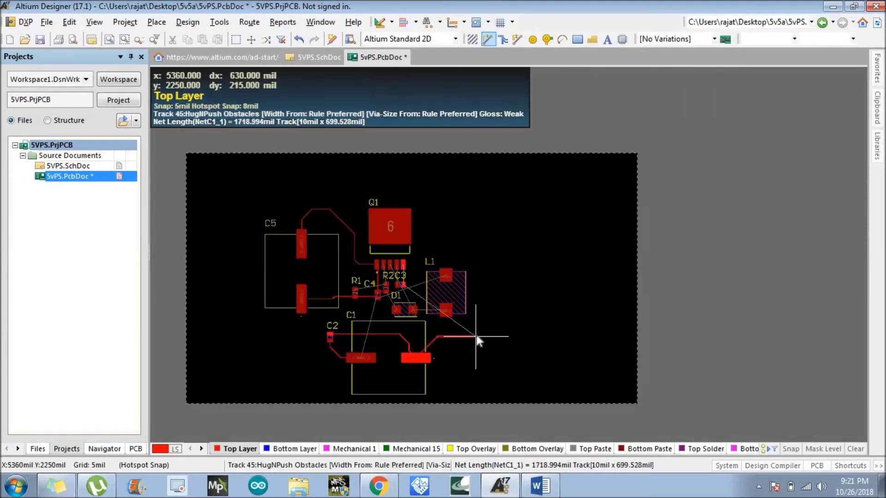
left_click(412, 309)
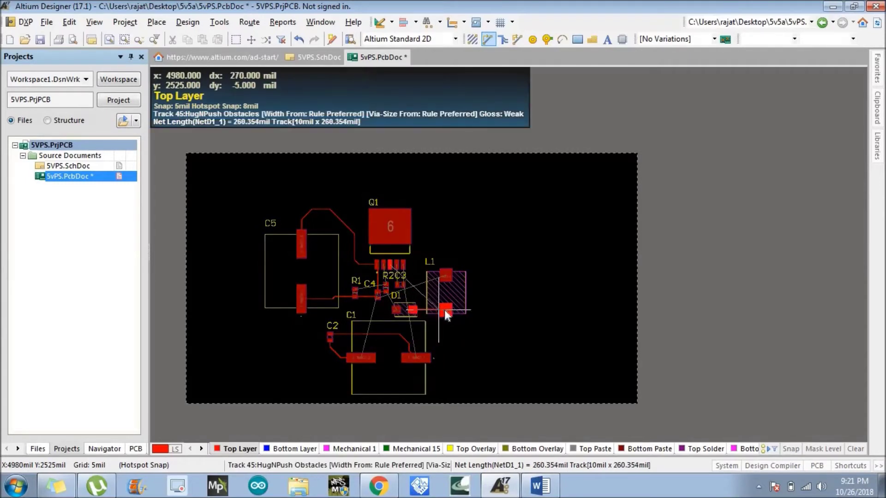
left_click(447, 311)
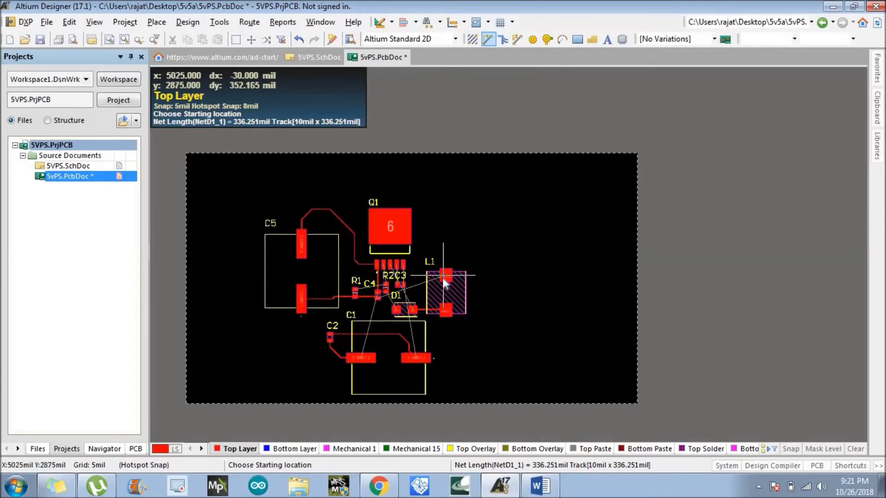
left_click(377, 298)
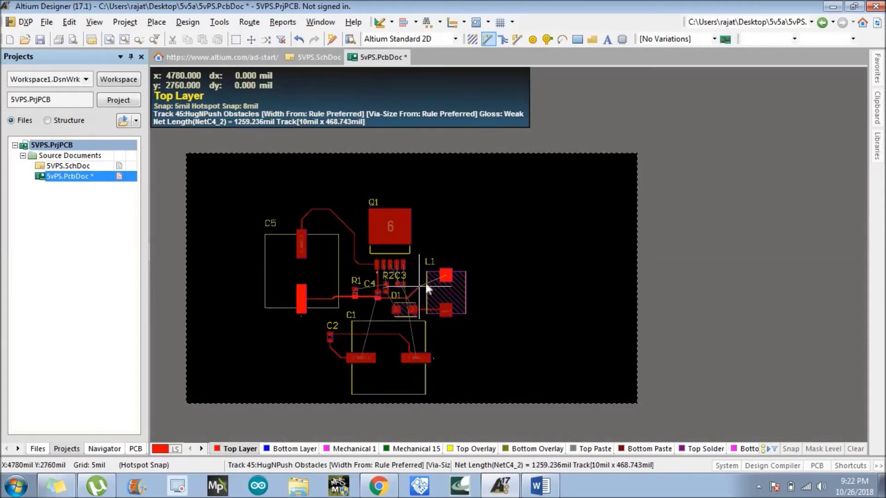
left_click(446, 277)
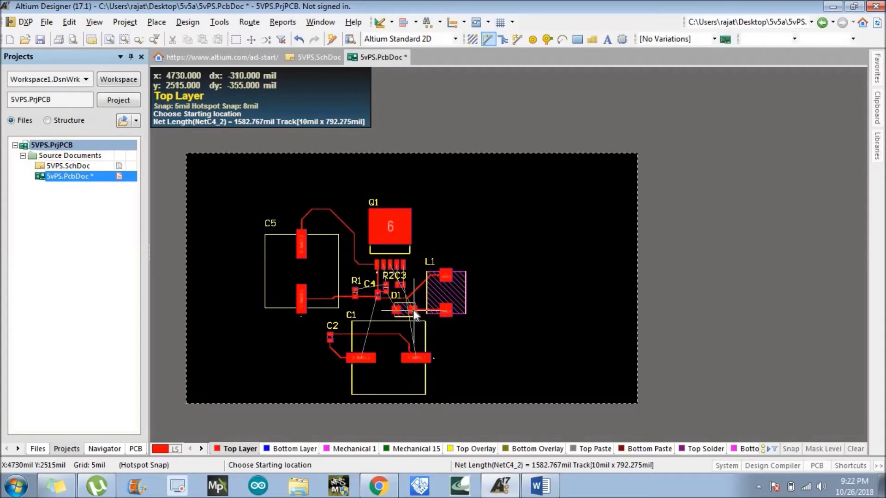
Step: Route C3's left pad to Q1's fourth pin and C3's right pad to Q1's rightmost pin
left_click(399, 289)
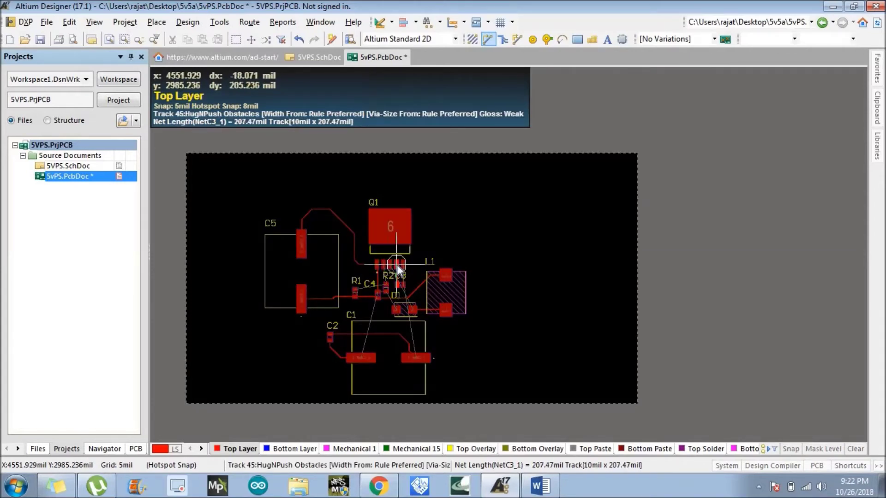
left_click(398, 267)
left_click(404, 286)
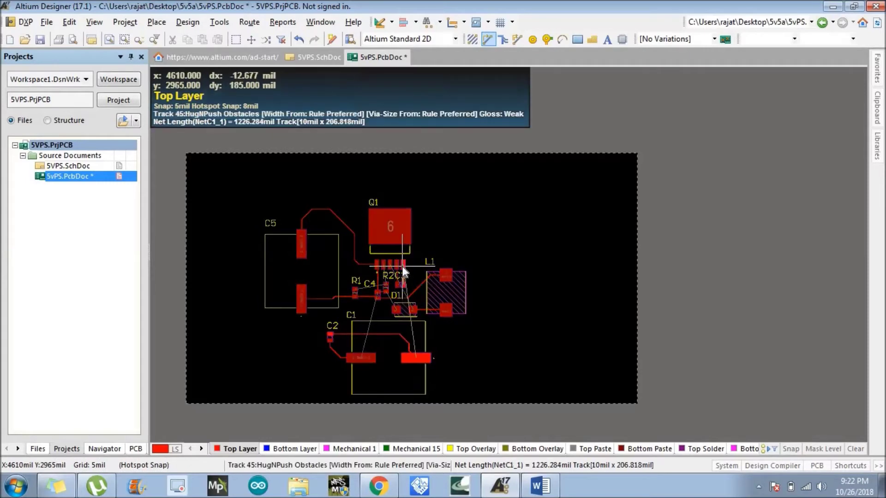
left_click(402, 266)
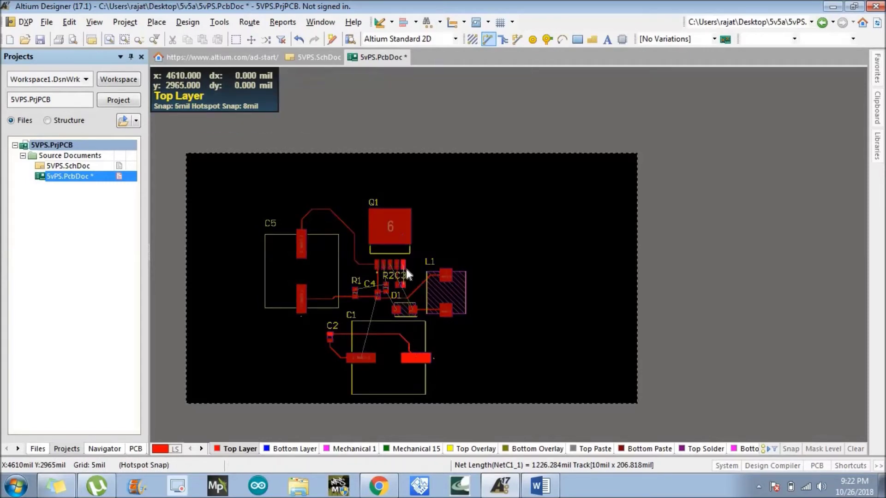
Step: Route a top-layer track from C1's right pad around the outside of L1 to C3's right pad
left_click(413, 355)
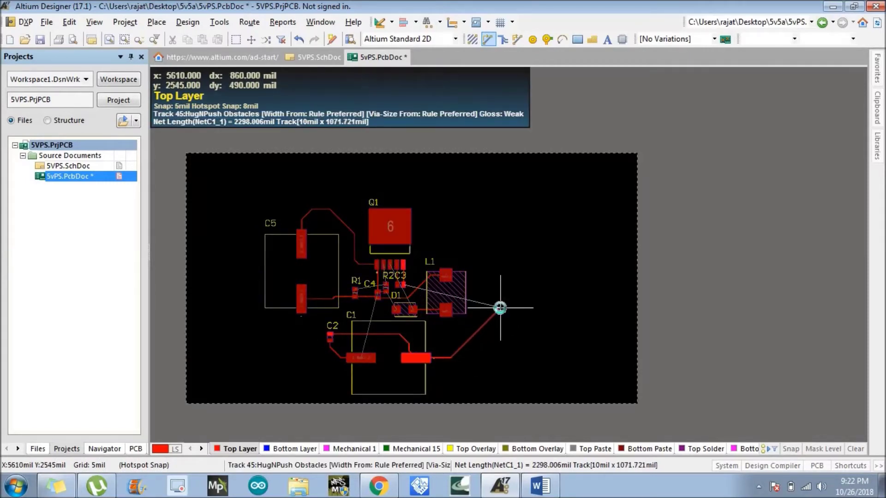
left_click(496, 307)
left_click(496, 256)
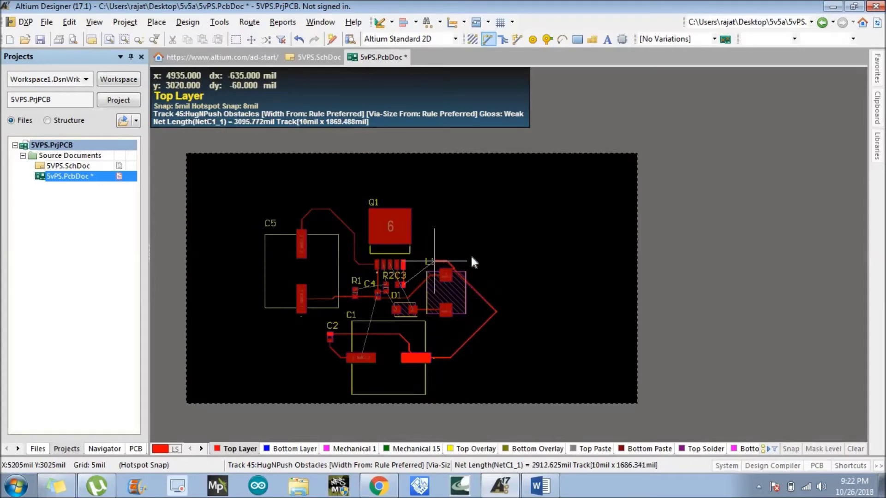
left_click(497, 253)
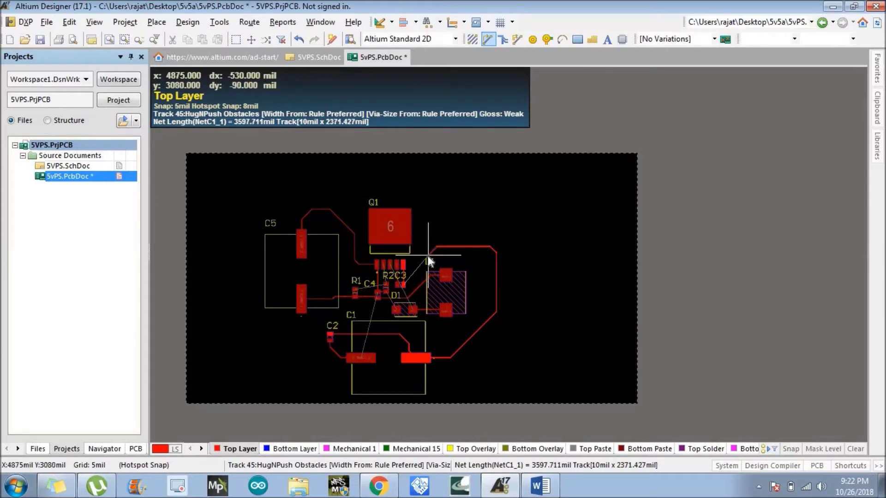
left_click(403, 290)
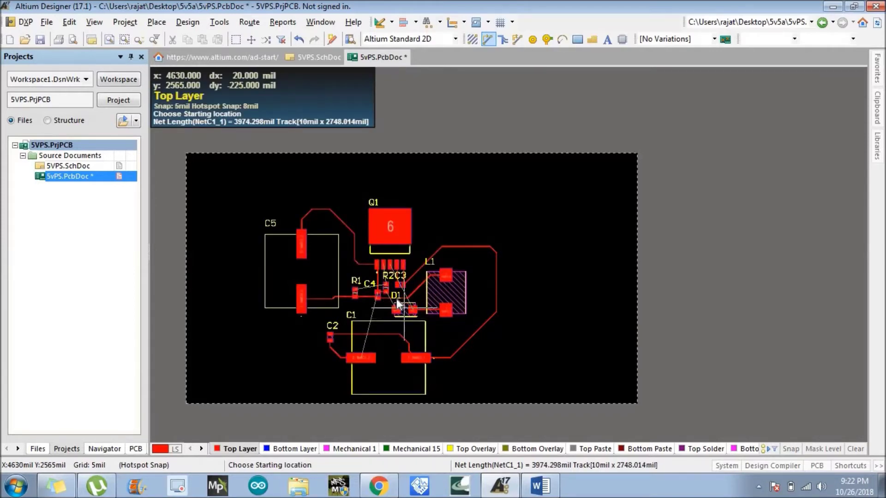
left_click(391, 267)
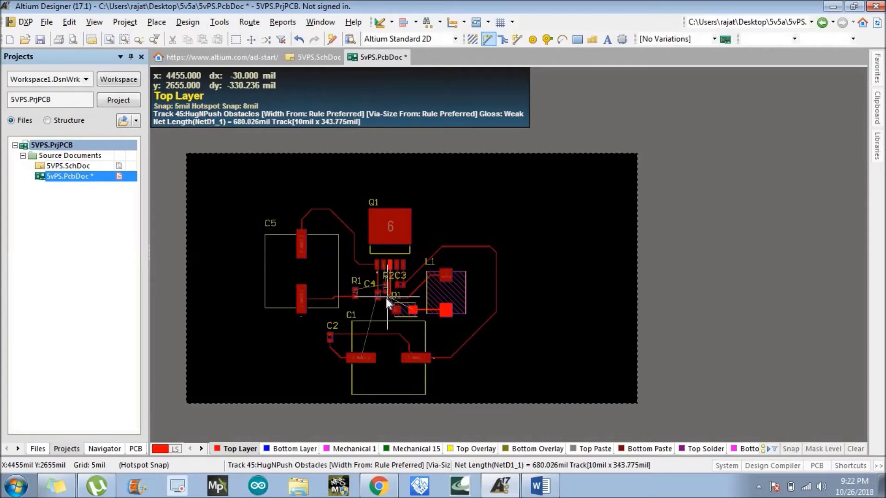
right_click(417, 274)
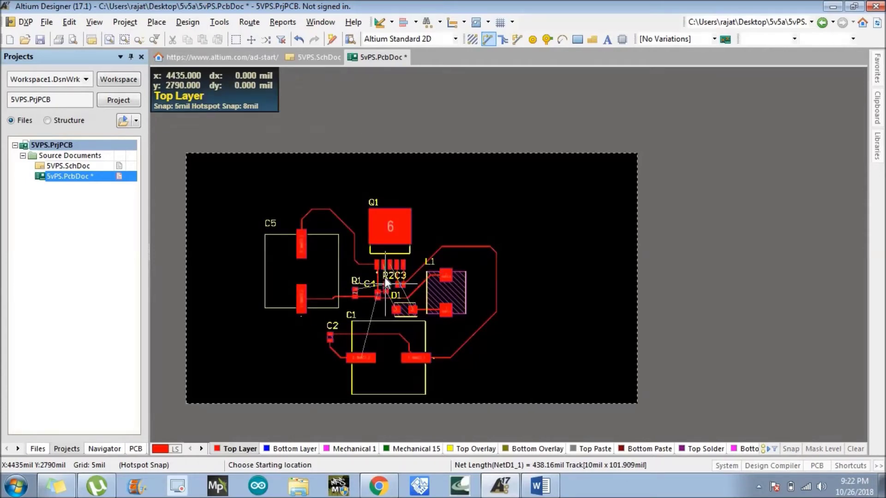
left_click(383, 265)
right_click(379, 292)
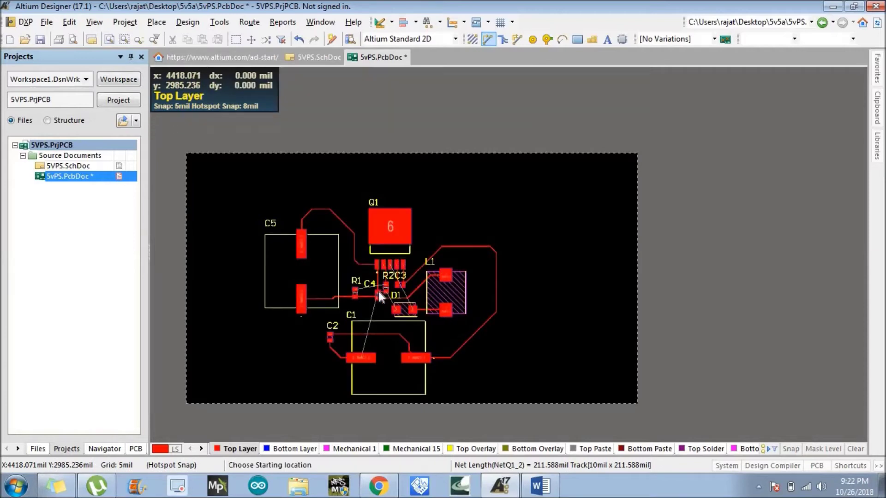
Step: Route a top-layer track from R1's upper pad through C5's outline and around its upper pad to Q1's second pin
right_click(355, 288)
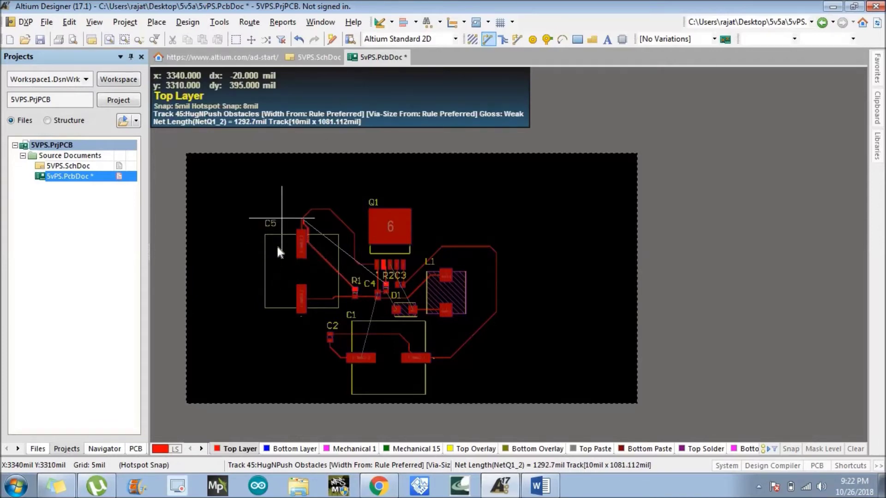
left_click(275, 259)
left_click(284, 210)
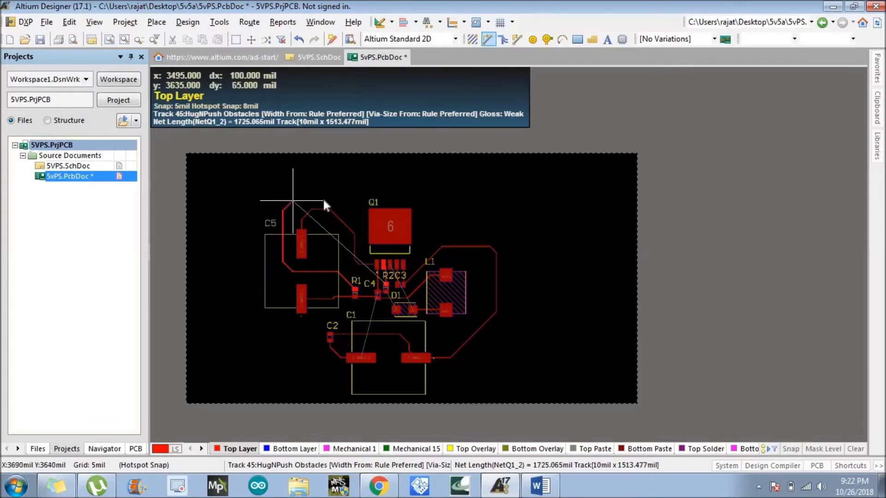
left_click(306, 196)
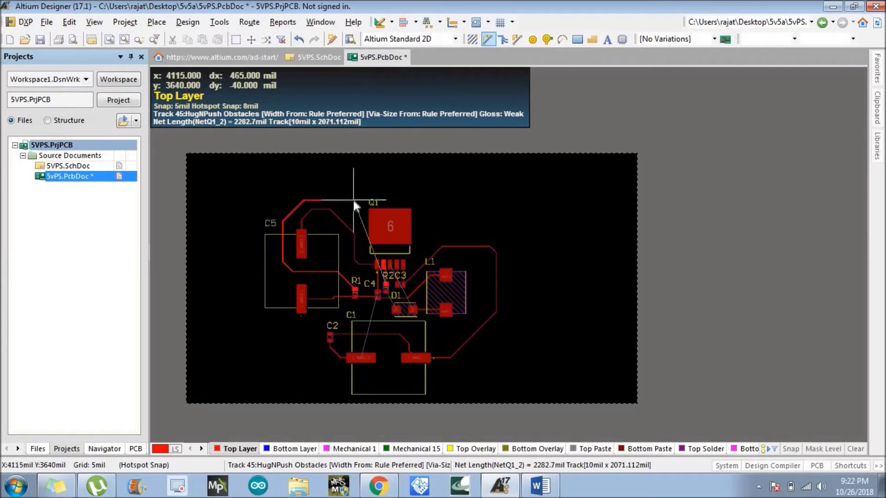
left_click(352, 202)
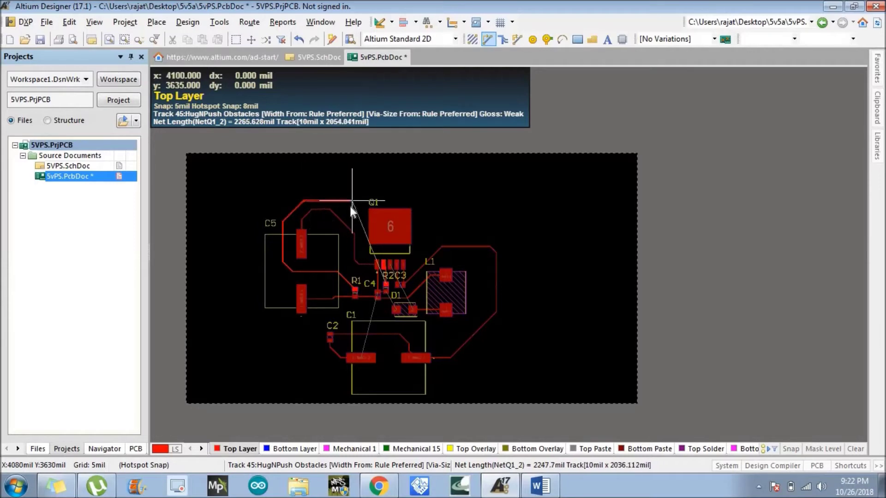
left_click(361, 235)
left_click(365, 252)
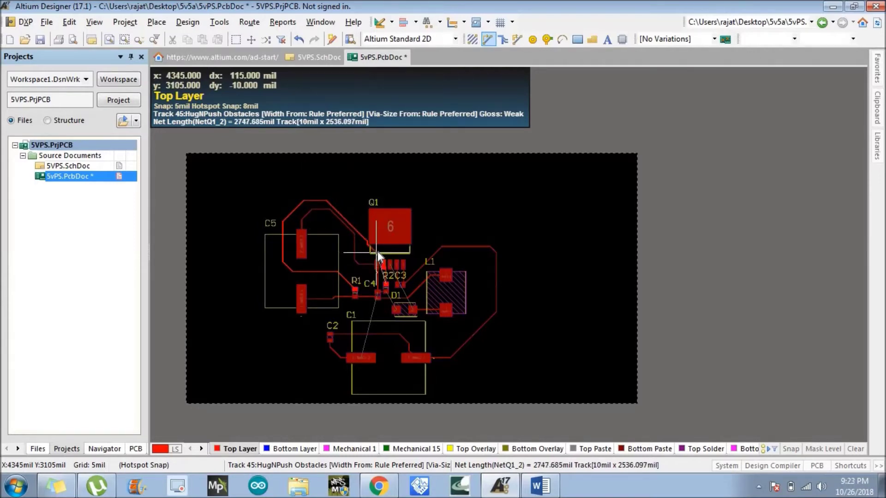
left_click(367, 256)
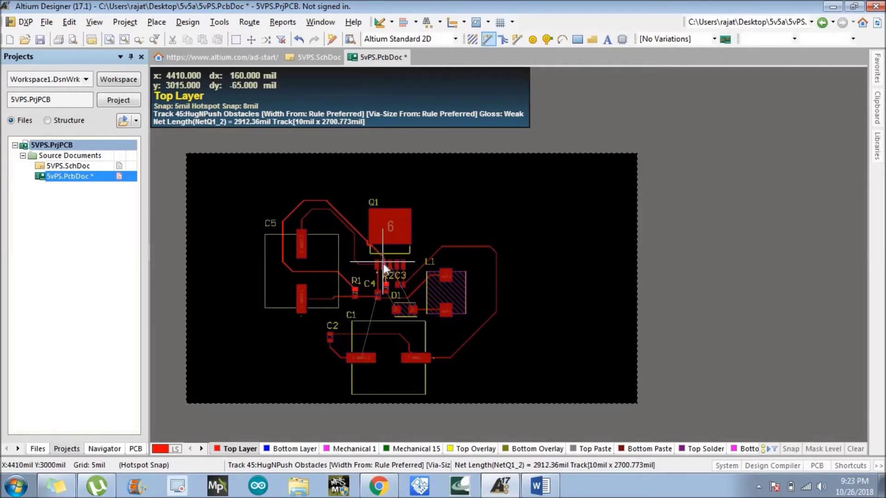
left_click(383, 267)
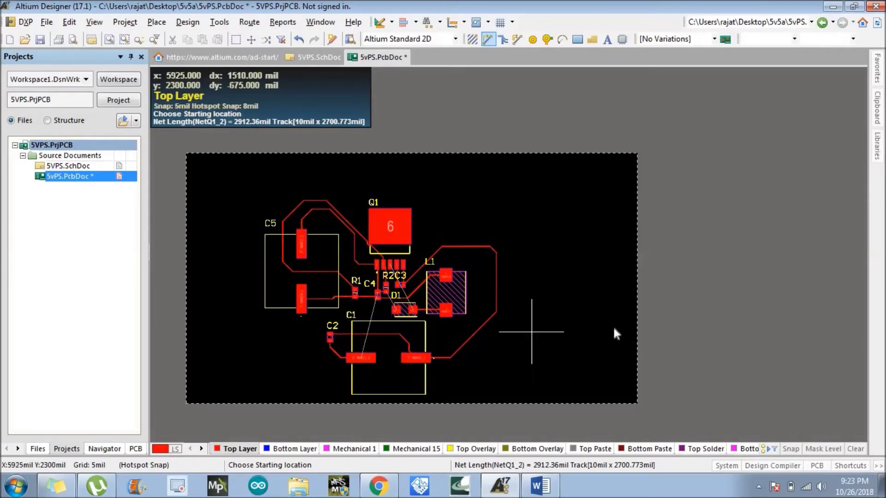
right_click(568, 322)
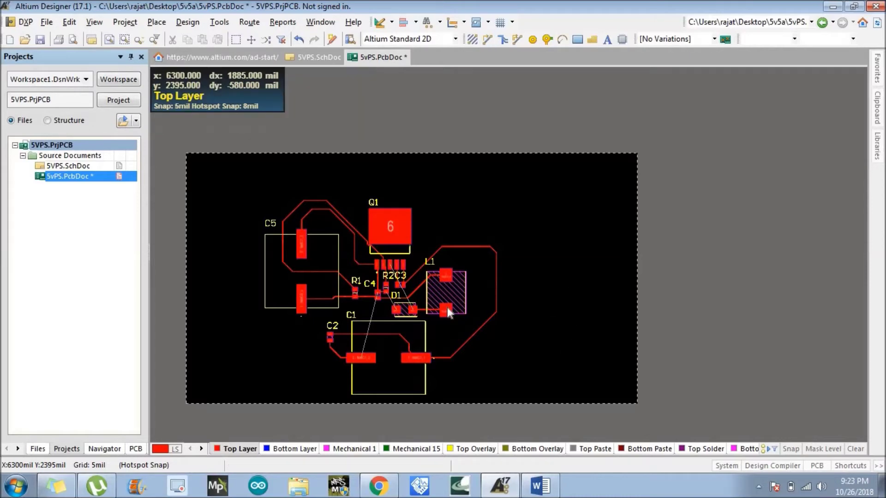
Step: Delete the track between D1 and L1, then place D1 vertically just to the right of L1, inside the outer track
left_click(406, 310)
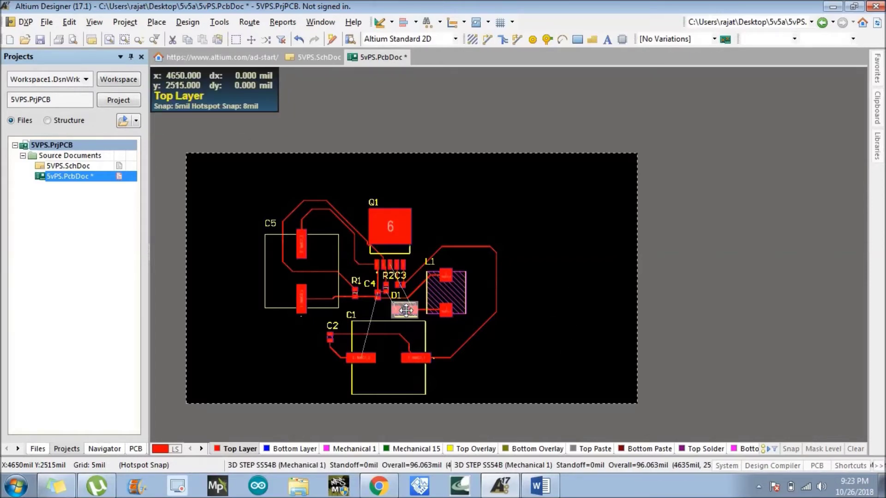
left_click(406, 310)
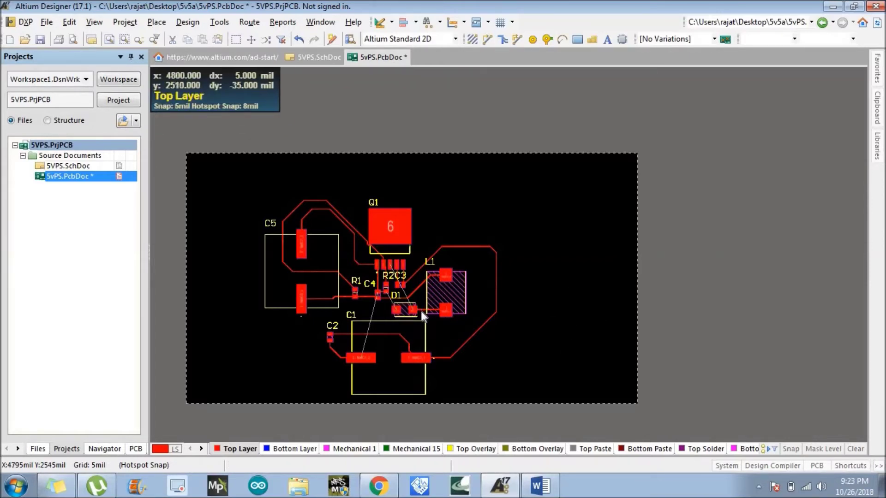
left_click(421, 310)
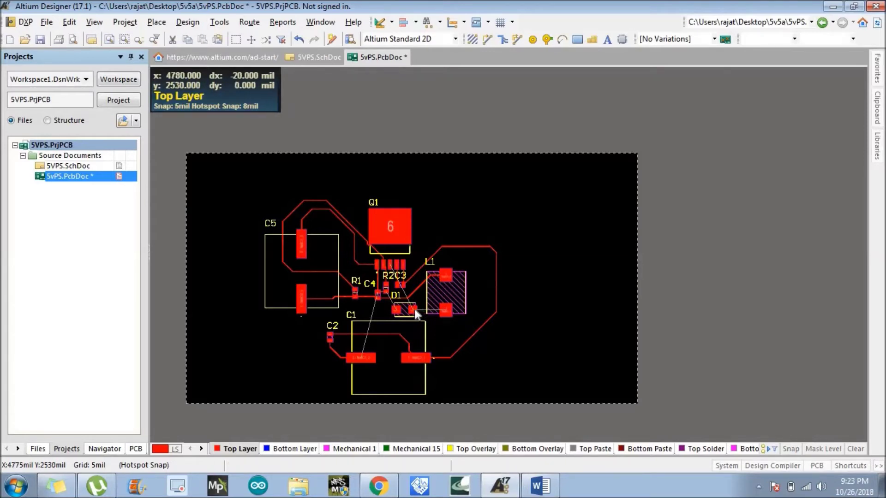
left_click_drag(415, 310, 480, 273)
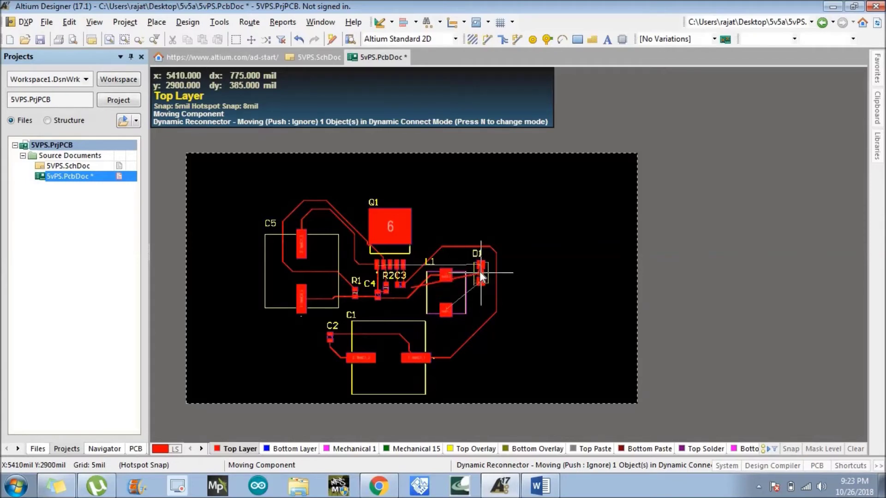
left_click_drag(480, 271, 482, 275)
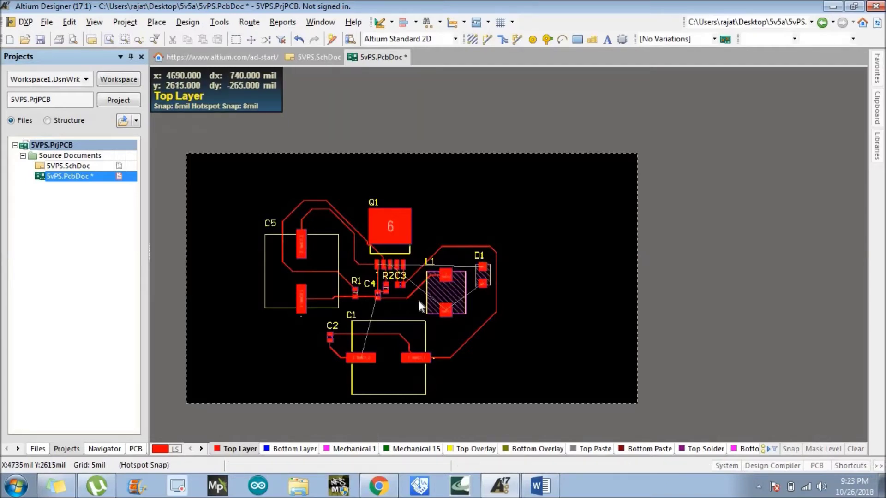
Step: Route tracks from L1's lower pad to D1's lower pad and from D1's upper pad to R2's lower pad
left_click(488, 38)
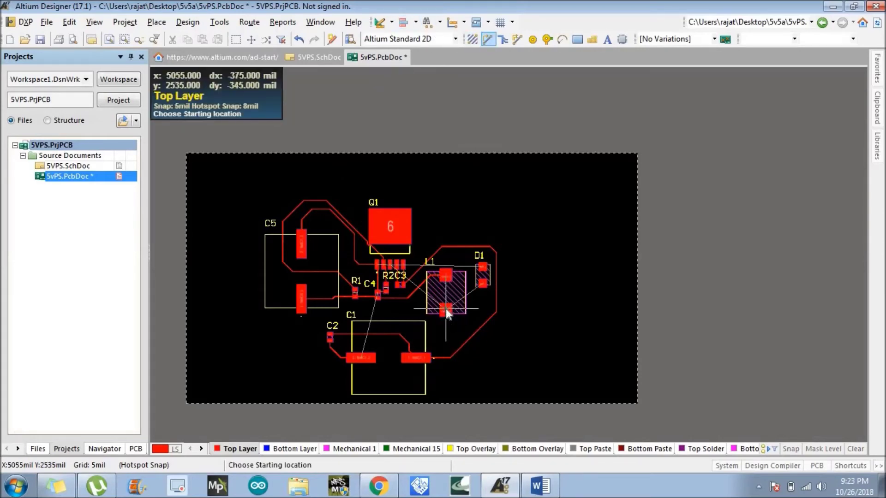
right_click(482, 271)
left_click(482, 272)
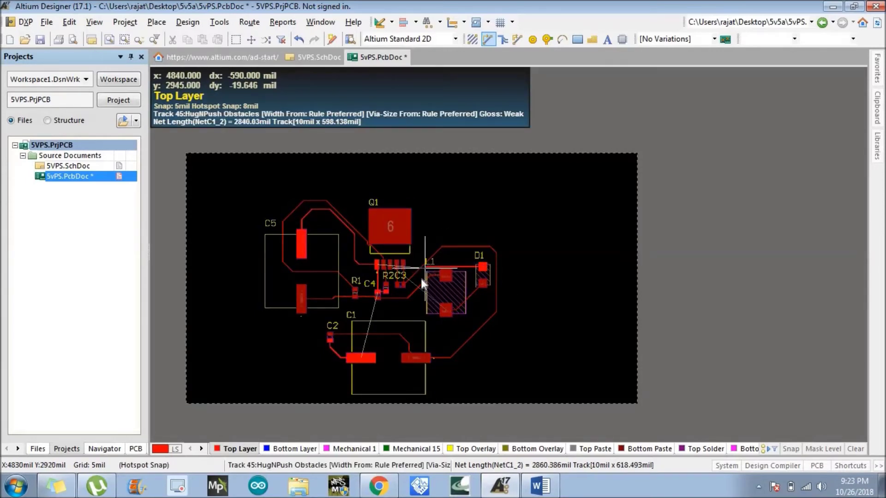
left_click(386, 291)
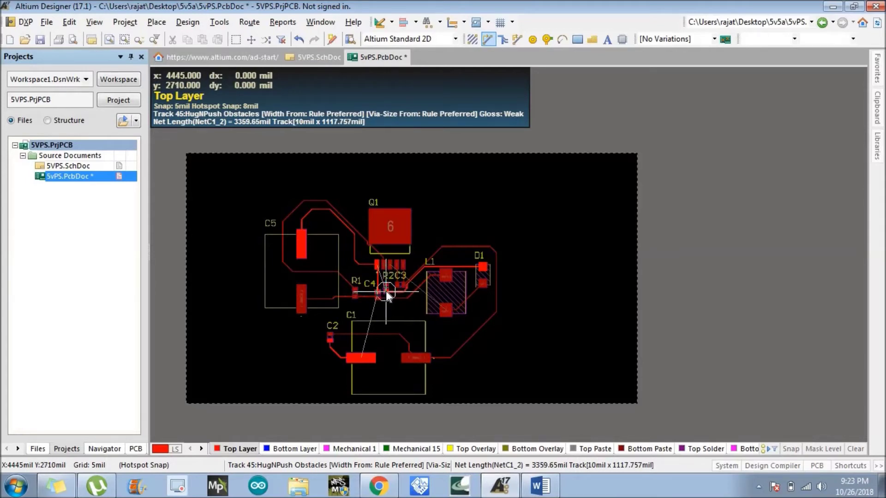
left_click(386, 292)
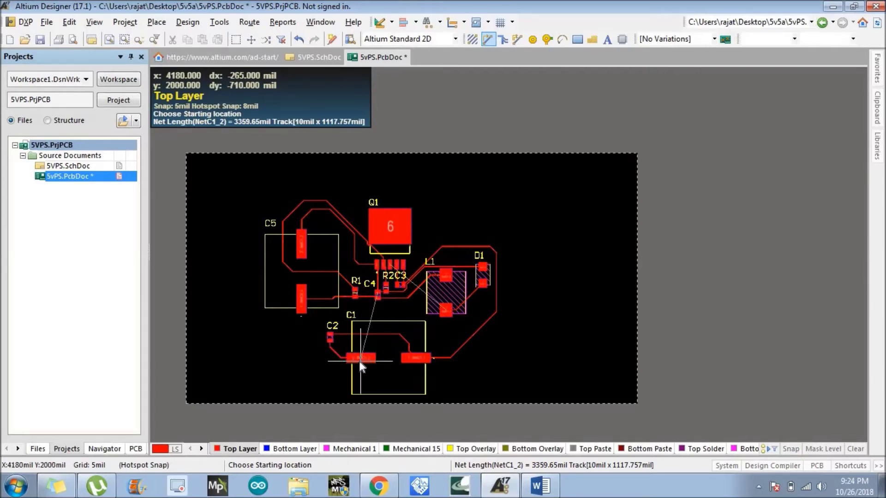
Step: Route a top-layer track from C2's lower pad, passing between C5's two pads, to C4's upper pad
left_click(330, 338)
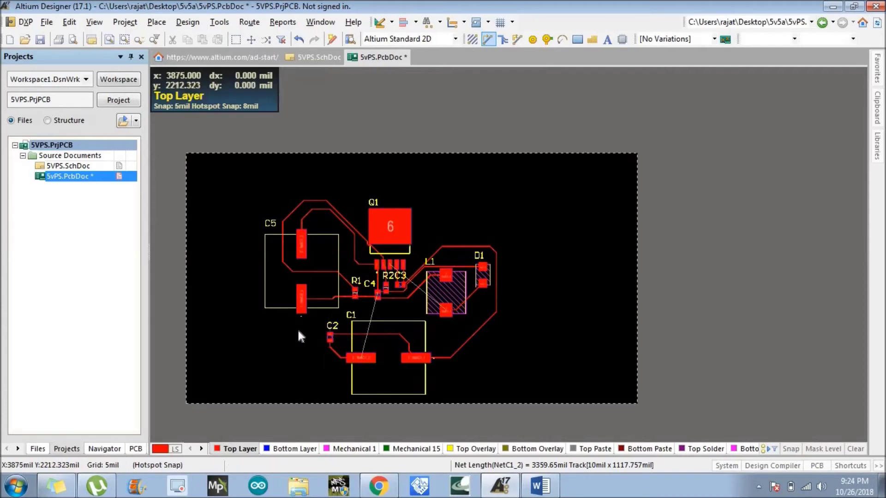
left_click(225, 298)
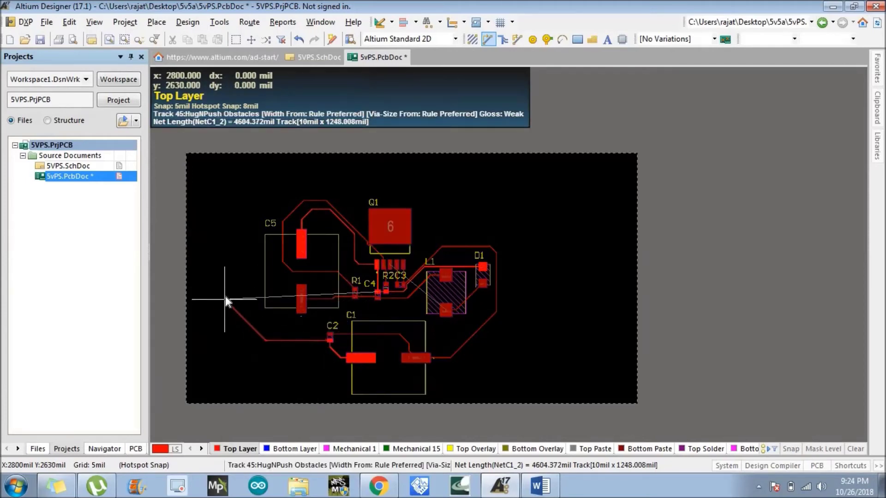
left_click(285, 279)
left_click(332, 281)
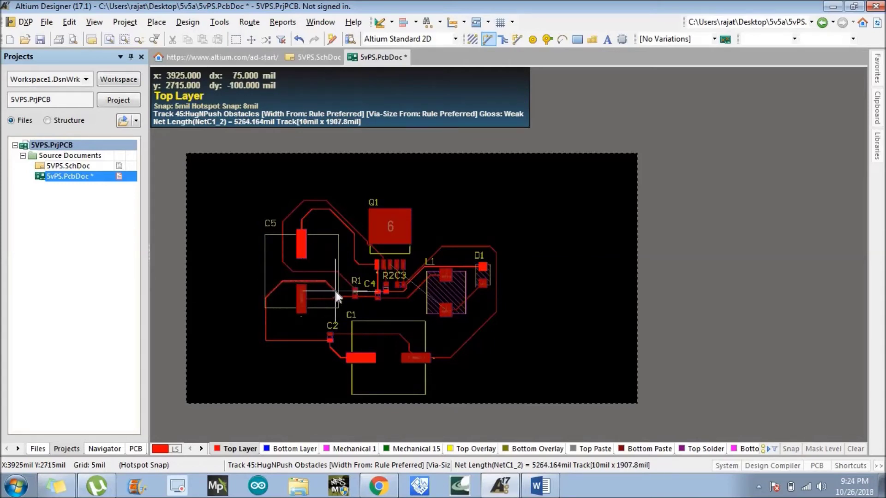
left_click(361, 294)
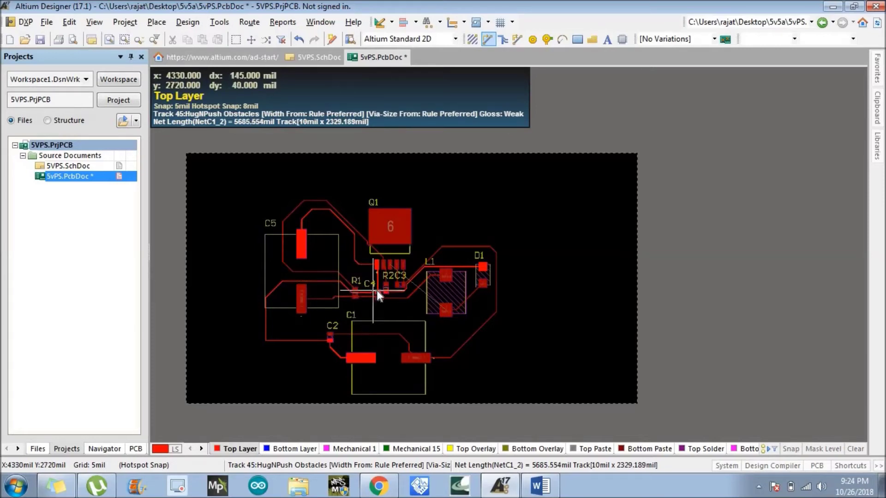
left_click(378, 292)
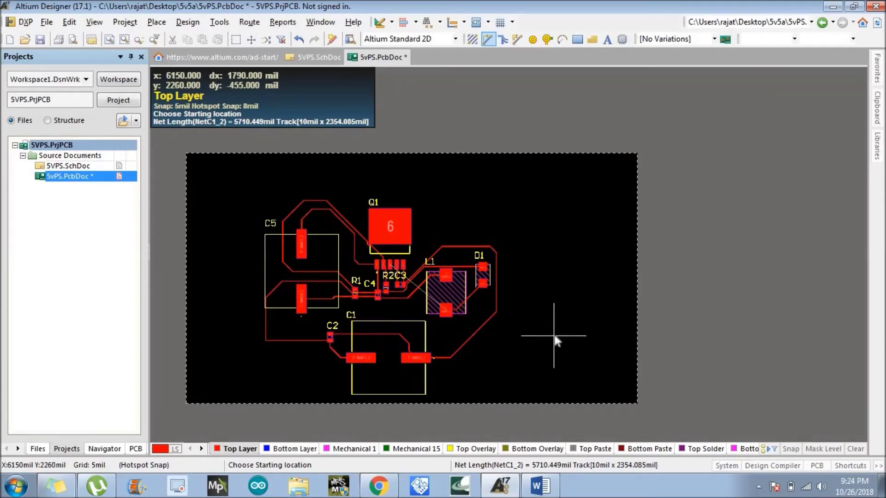
key("Escape")
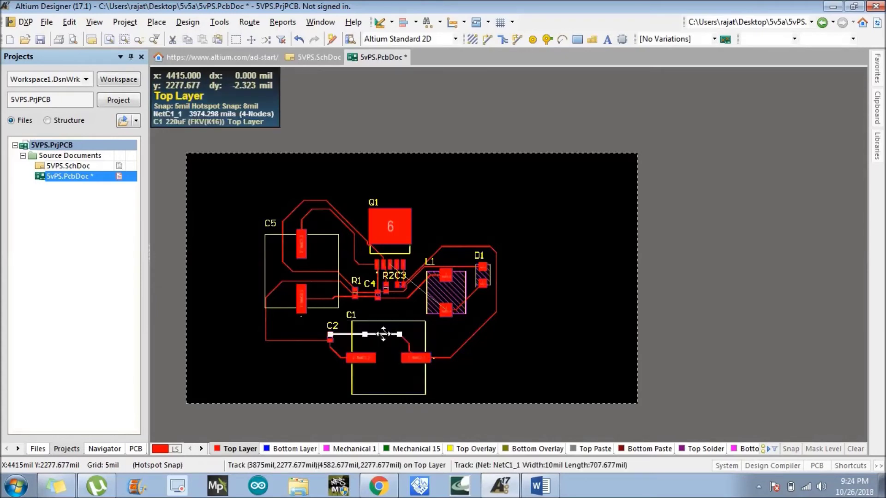
Step: Delete the track segments connecting C2's upper pad to C1's right pad
left_click_drag(403, 344, 410, 348)
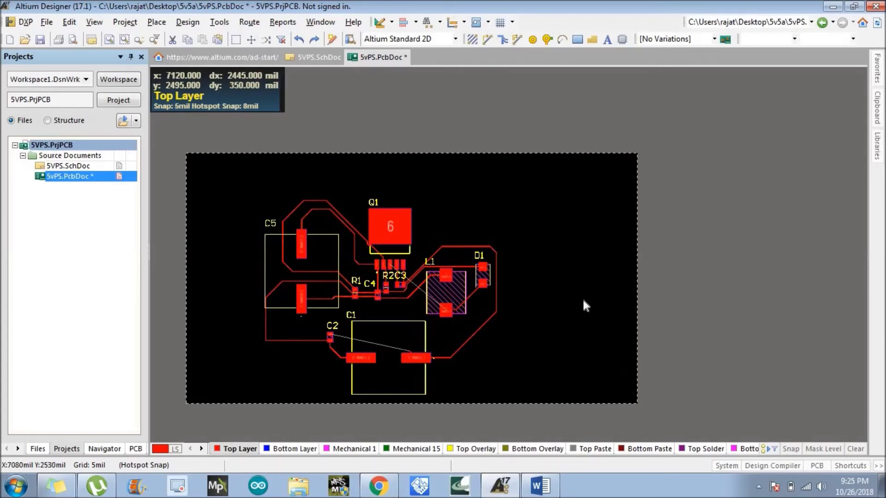
left_click(695, 303)
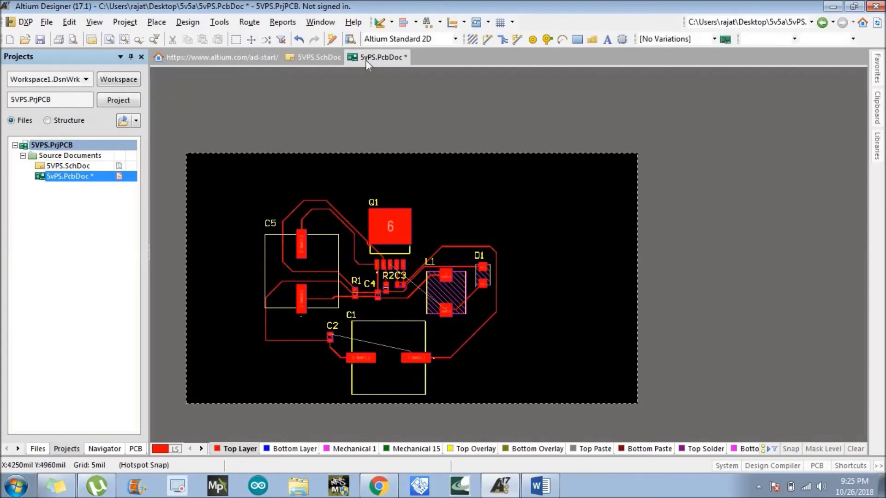
Step: Route a top-layer track from Q1's middle pin outside D1 and around C1's right pad to L1's lower pad
left_click(488, 38)
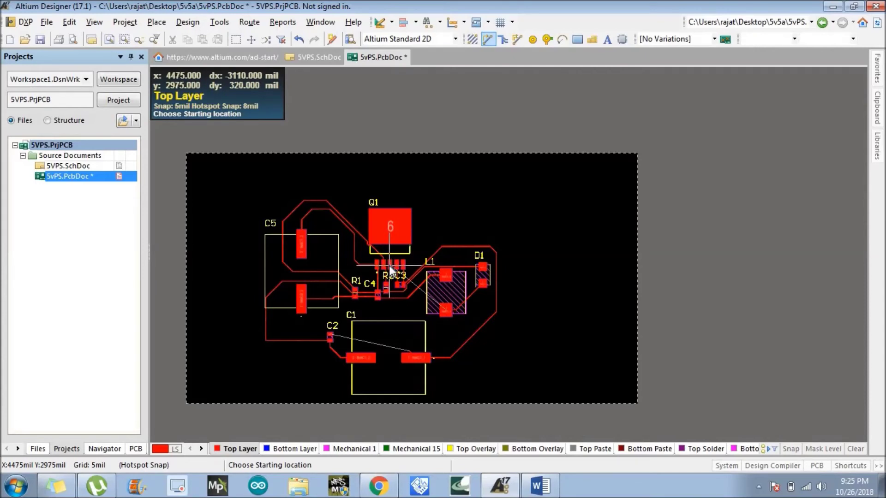
left_click(389, 262)
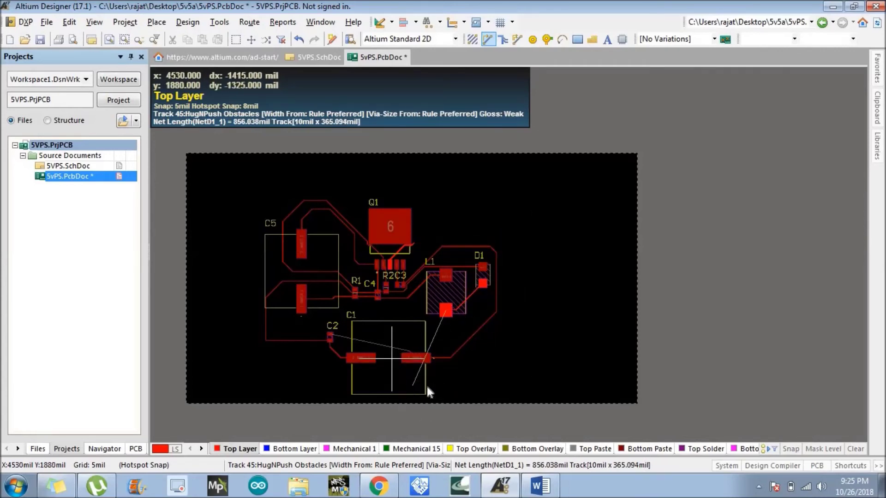
left_click(451, 373)
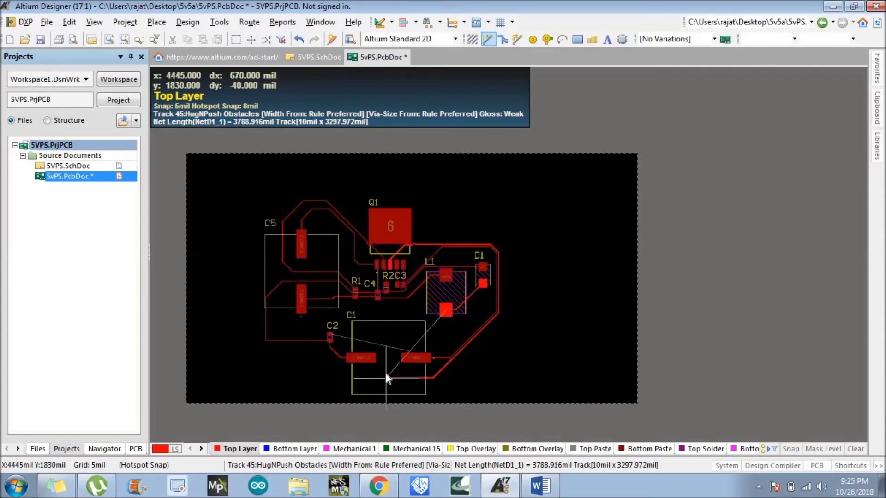
left_click(386, 350)
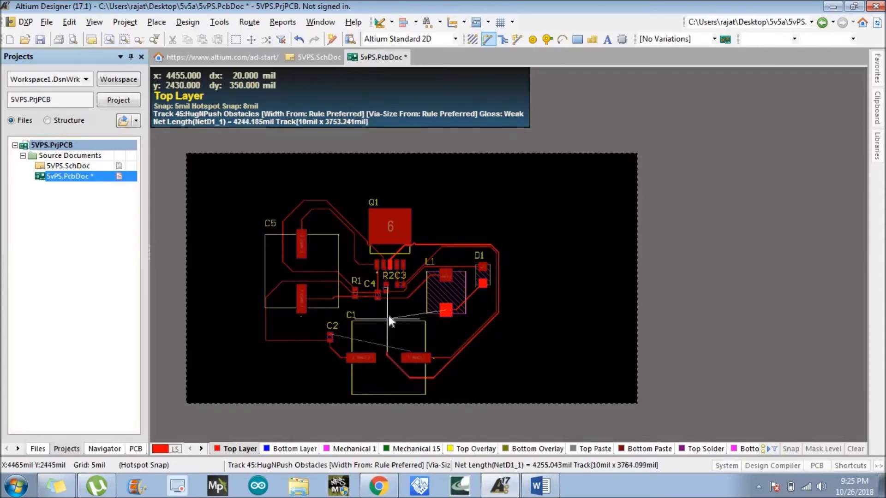
left_click(447, 313)
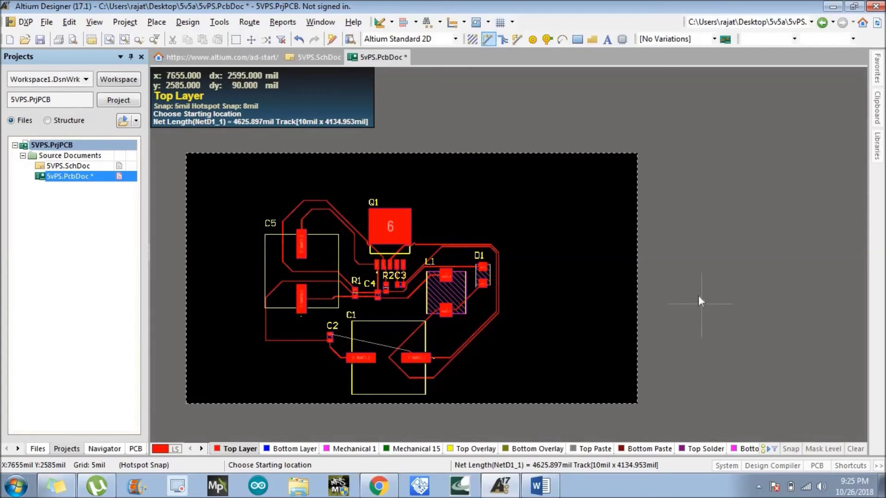
right_click(622, 327)
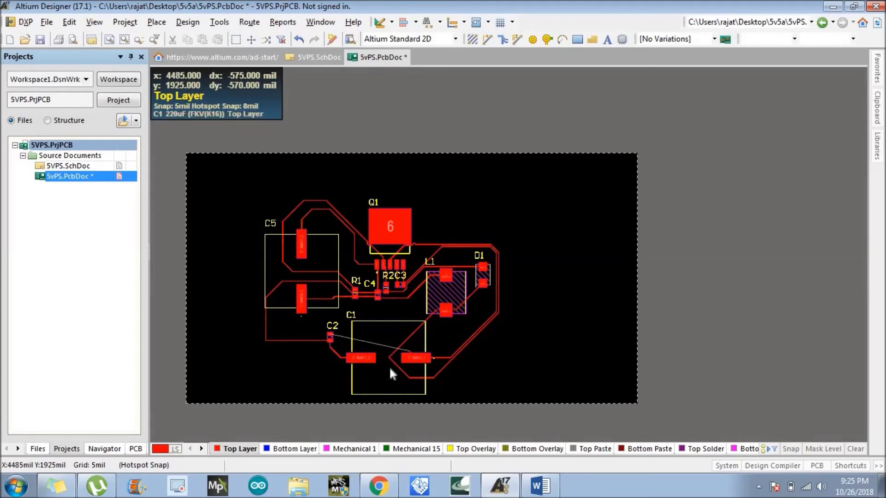
Step: Move C2 to the space above L1, beside D1, and orient it horizontally
left_click_drag(331, 337, 461, 259)
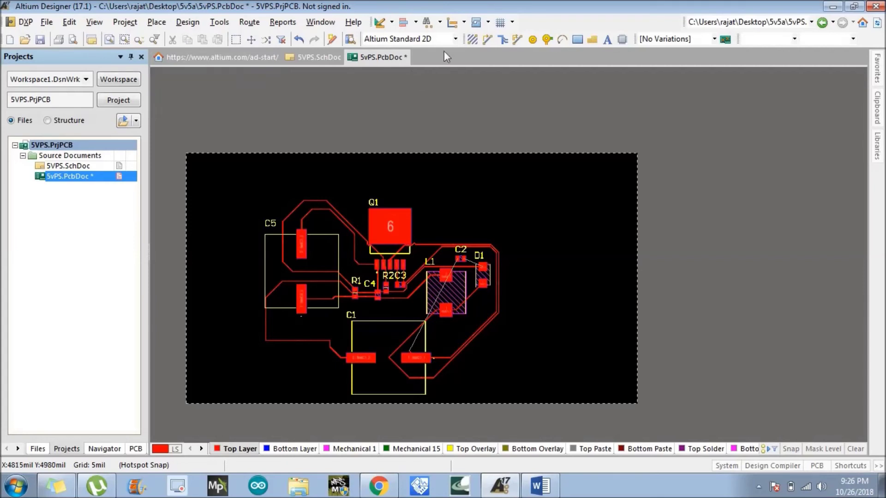
Step: Route a top-layer track from C2's right pad to D1's upper pad
left_click(488, 39)
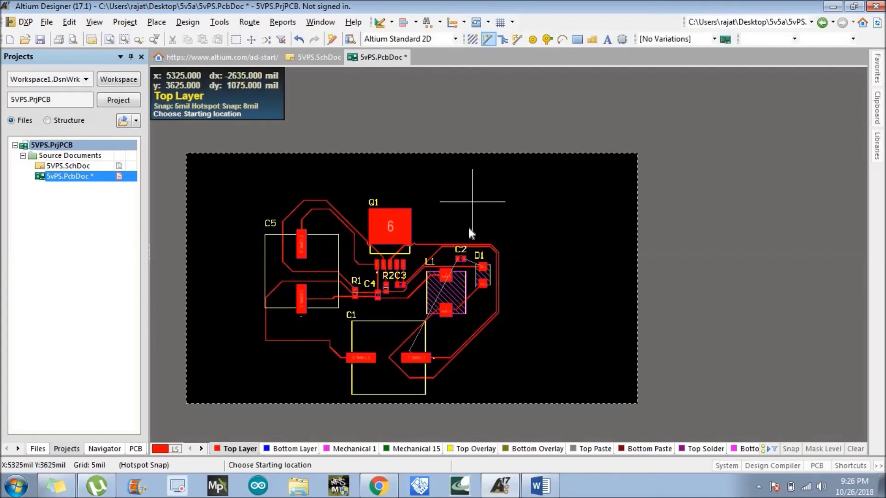
left_click(464, 259)
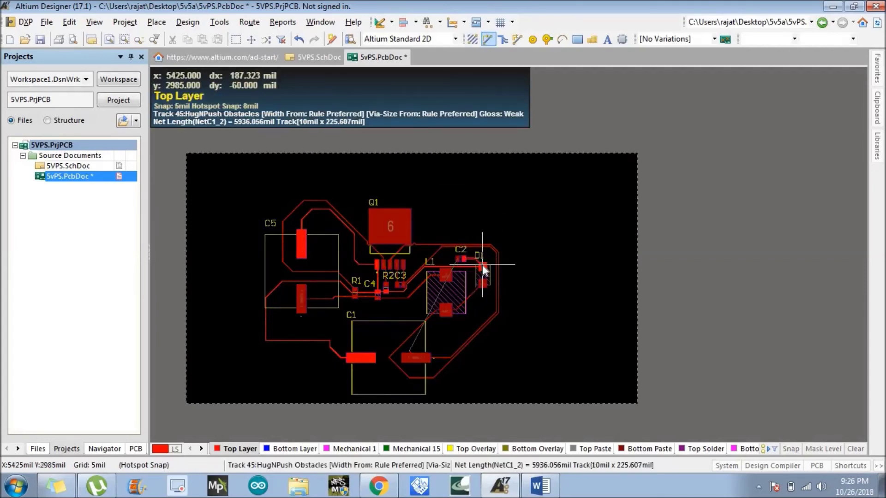
left_click(482, 265)
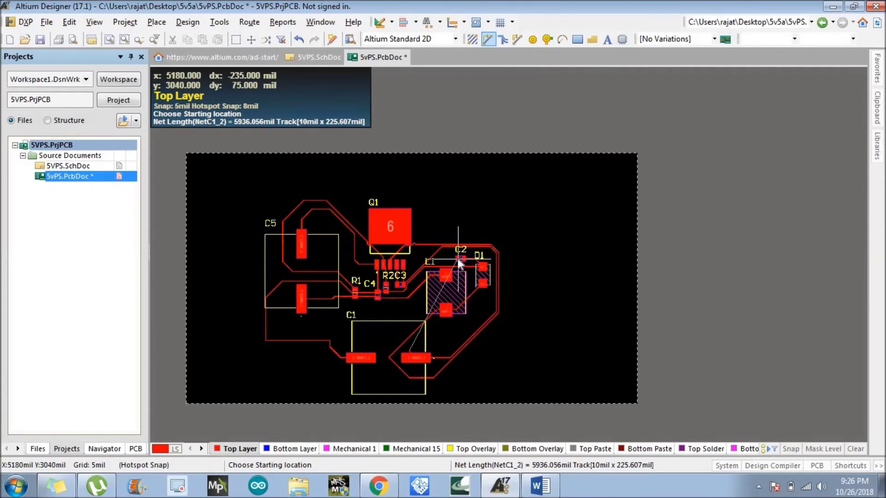
Step: Route a top-layer track from C2's left pad to the nearby diagonal track above L1 that shares the net of C1's right pad
left_click(460, 258)
left_click(441, 249)
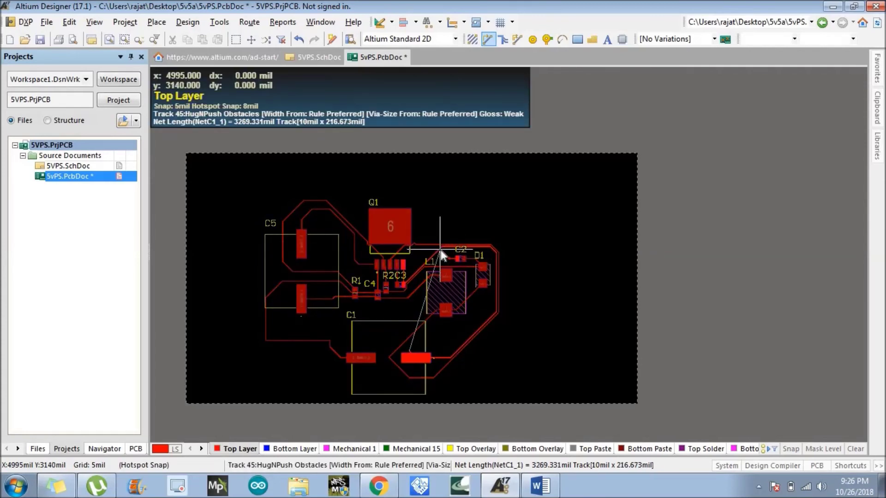
left_click(439, 251)
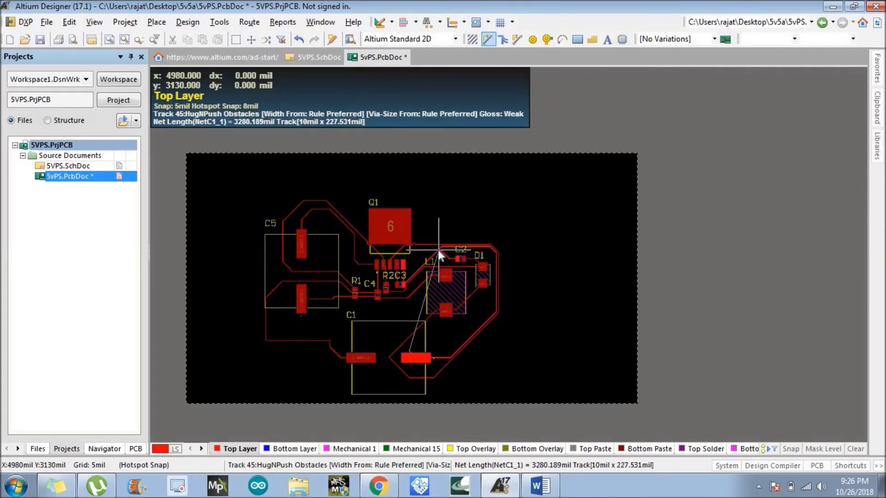
left_click(438, 252)
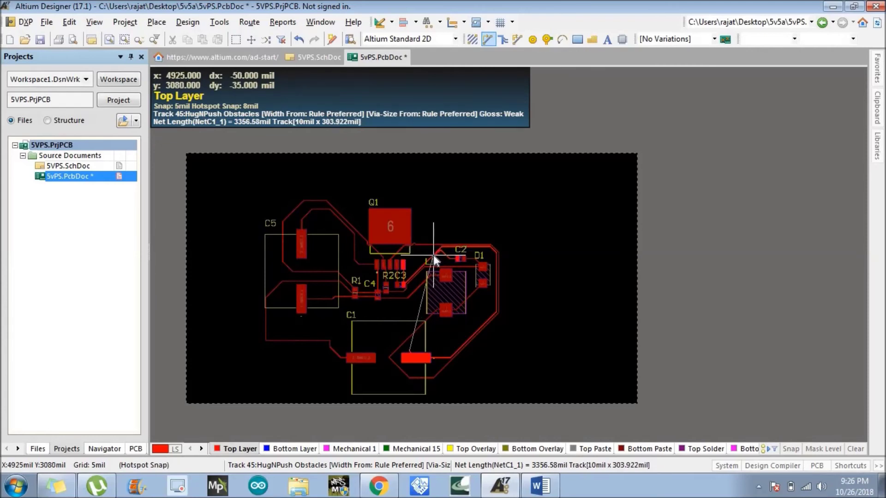
right_click(434, 259)
right_click(711, 197)
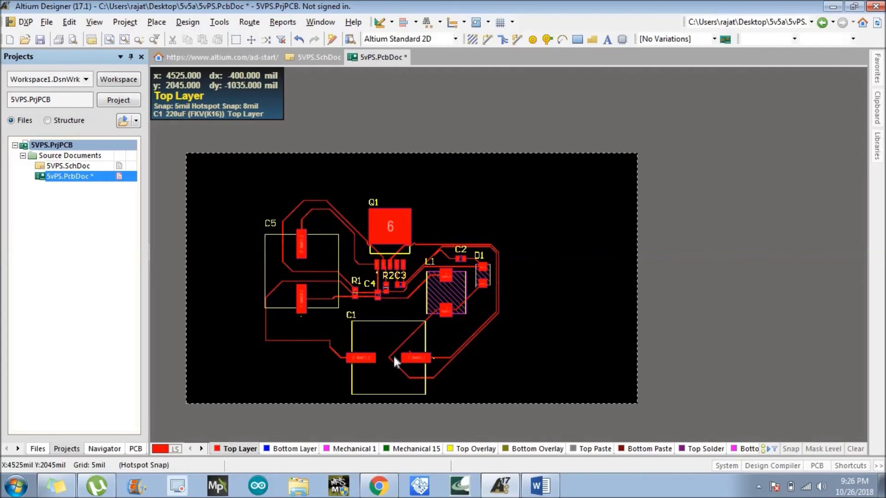
Step: Display the board in 3D and tilt it slightly to examine the placed components and routed tracks
key("3")
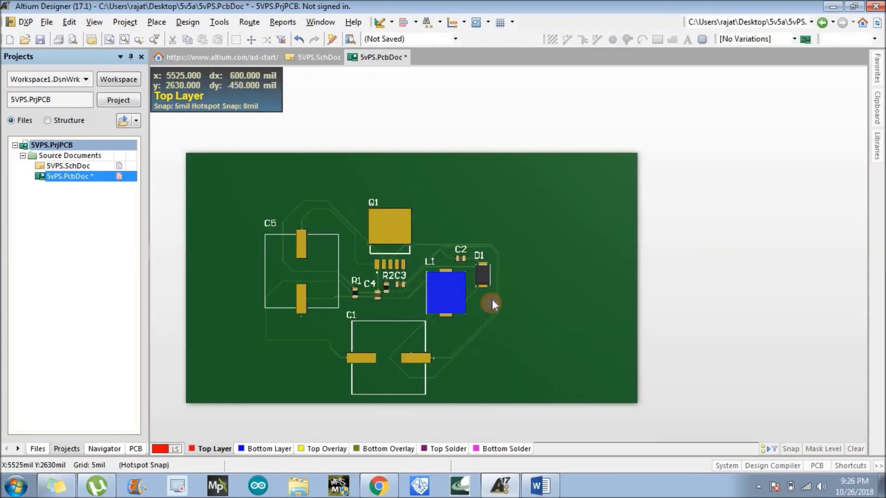
key("shift")
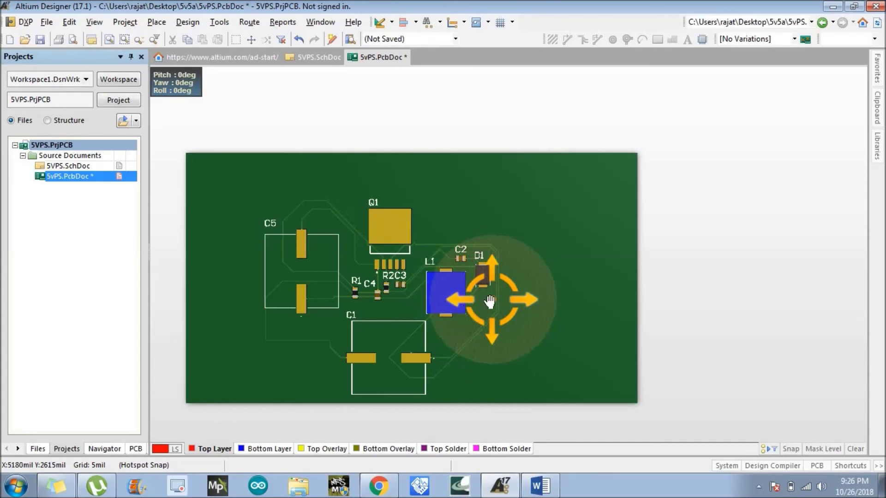
right_click_drag(490, 302, 354, 292, "shift")
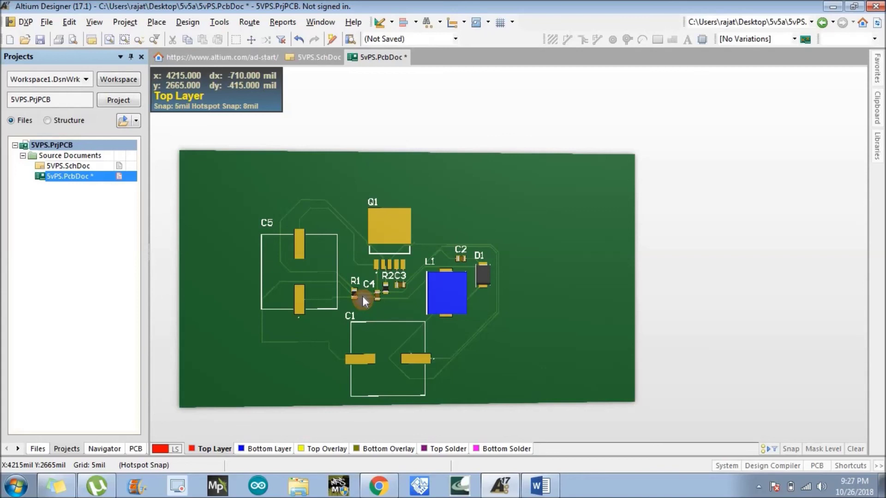
right_click(59, 180)
left_click(80, 259)
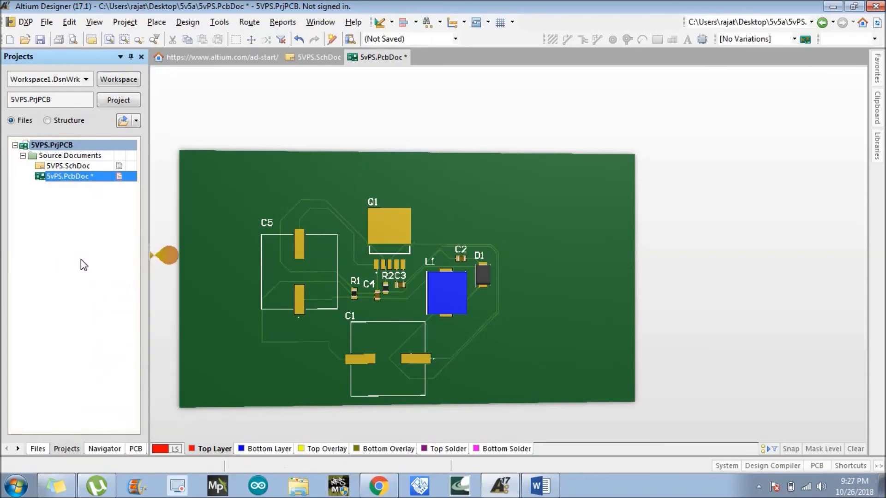